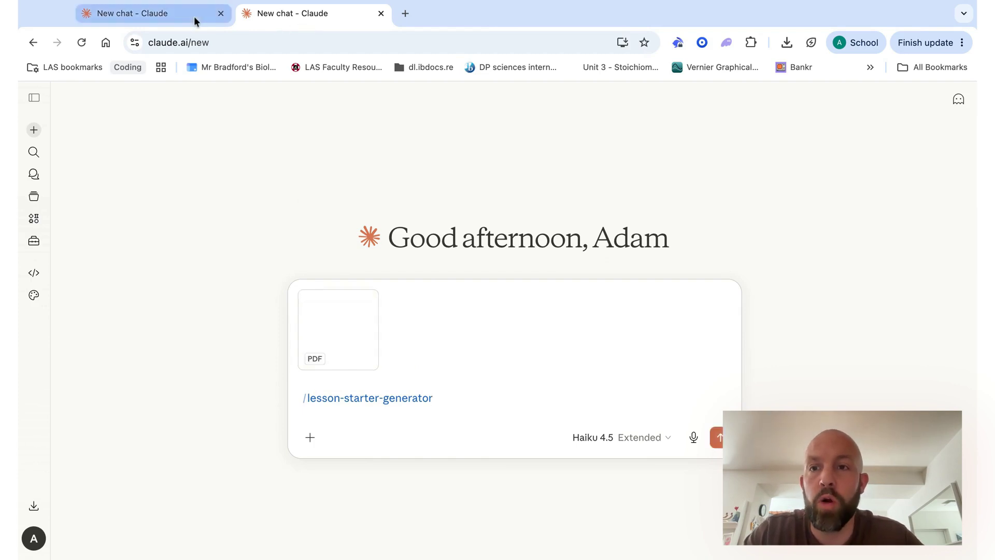
- Submit the /lesson-starter-generator prompt with its attached PDF, leaving it to run while returning to the blank new chat
{"action": "left_click", "coordinate": [721, 441]}
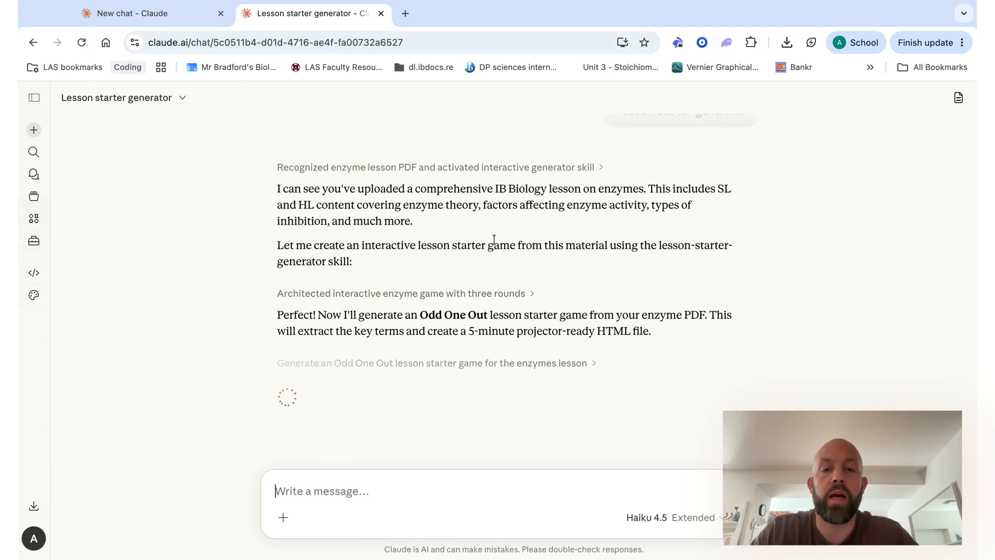
{"action": "left_click", "coordinate": [186, 24]}
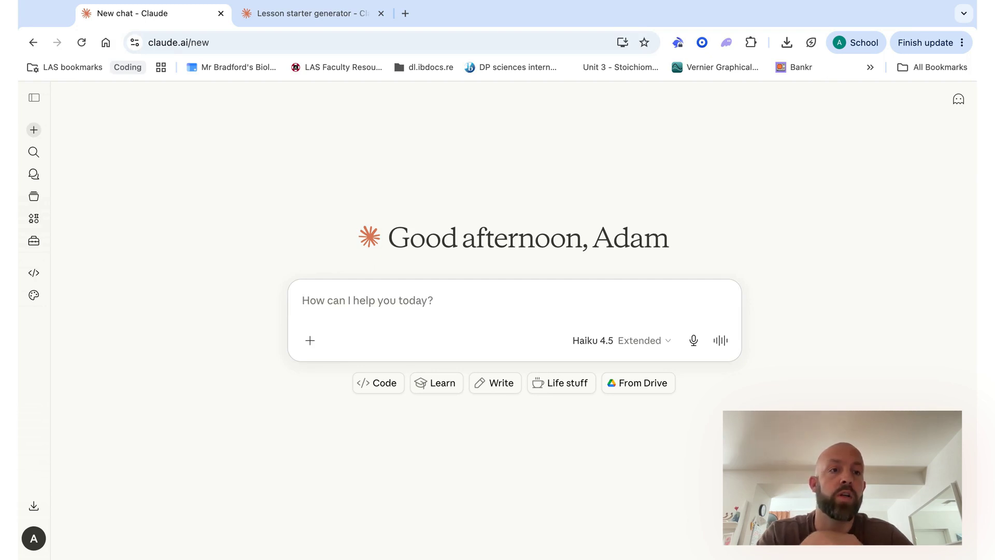
- Review the generated enzymes odd one out game in the lesson starter chat, choosing Catalyst in round 1 to see its reason
{"action": "left_click", "coordinate": [318, 15]}
{"action": "scroll", "coordinate": [302, 386], "scroll_direction": "down", "scroll_amount": 2}
{"action": "scroll", "coordinate": [622, 280], "scroll_direction": "down", "scroll_amount": 1}
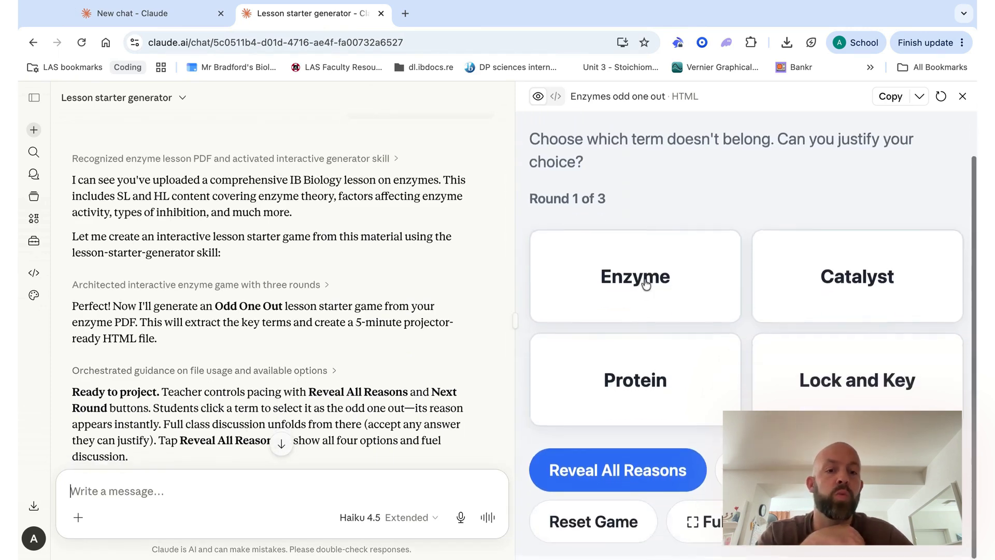
{"action": "scroll", "coordinate": [634, 353], "scroll_direction": "up", "scroll_amount": 1}
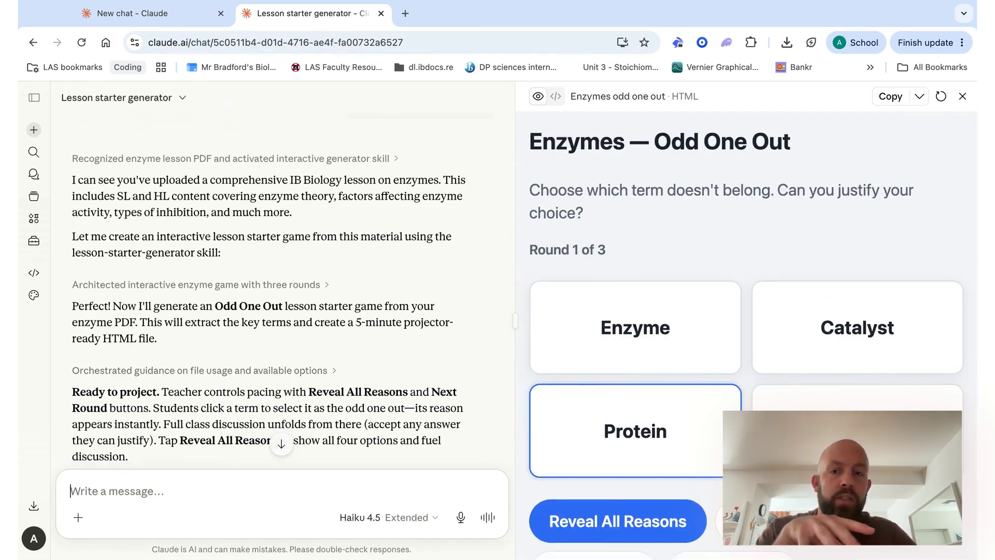
{"action": "scroll", "coordinate": [673, 311], "scroll_direction": "down", "scroll_amount": 1}
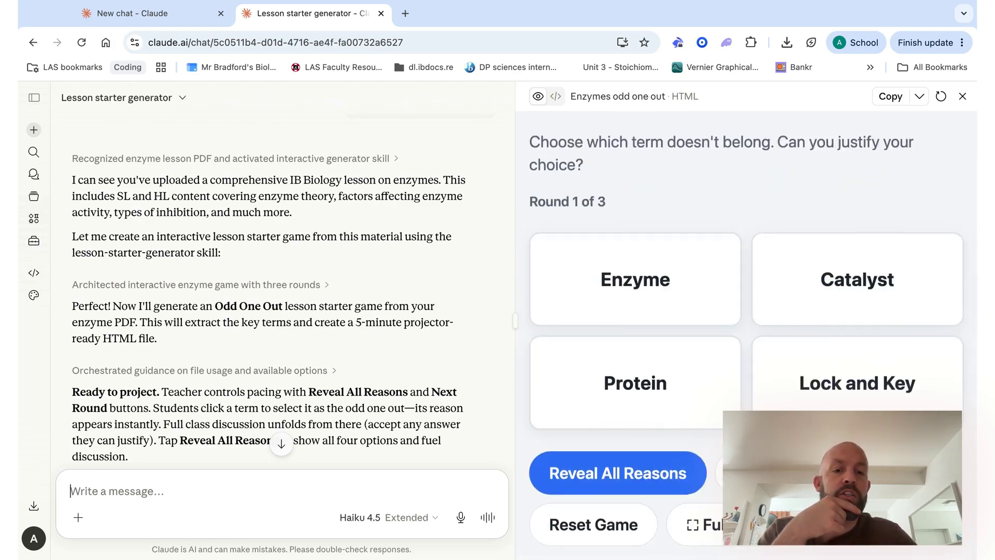
{"action": "left_click", "coordinate": [821, 323]}
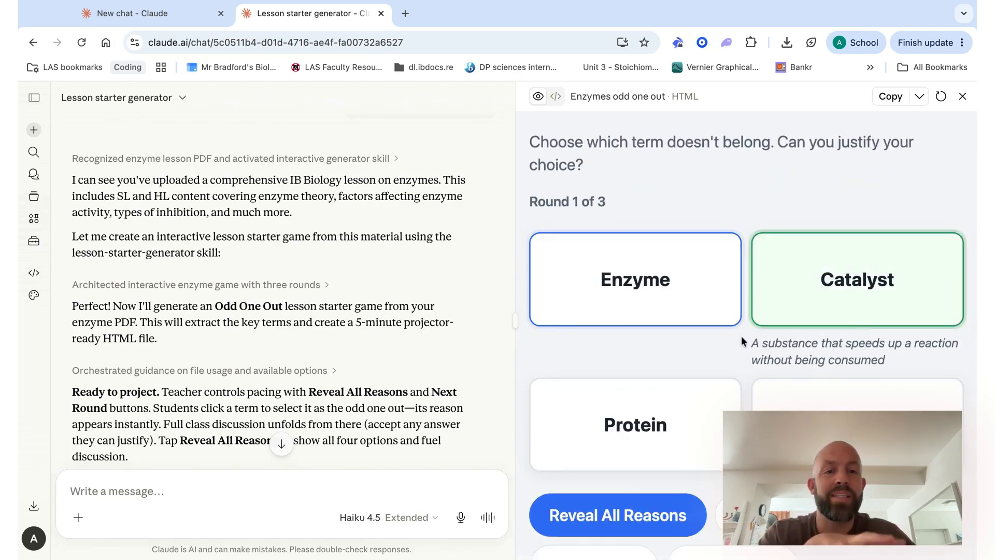
{"action": "scroll", "coordinate": [737, 343], "scroll_direction": "down", "scroll_amount": 1}
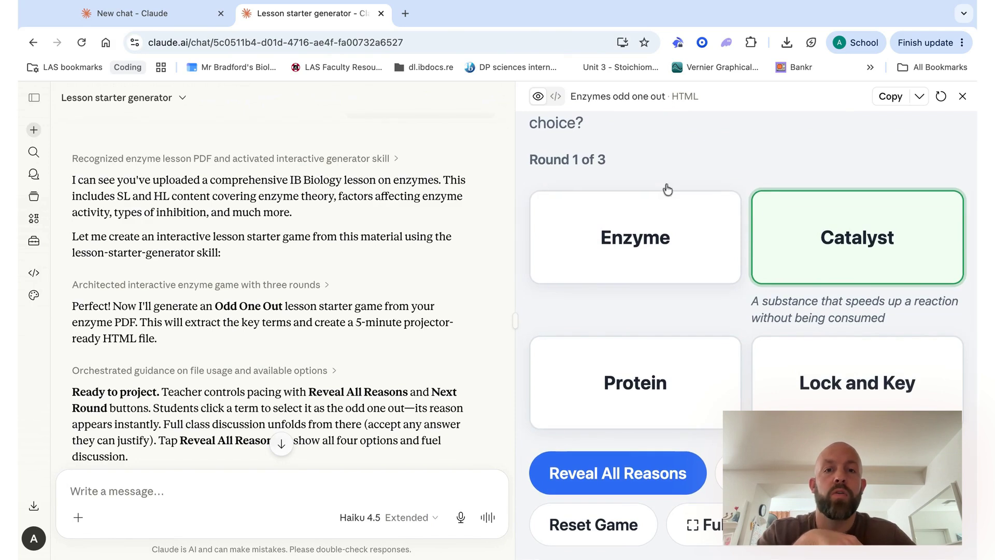
- Download the enzymes odd one out game as HTML and open the downloaded file in the browser
{"action": "left_click", "coordinate": [920, 98]}
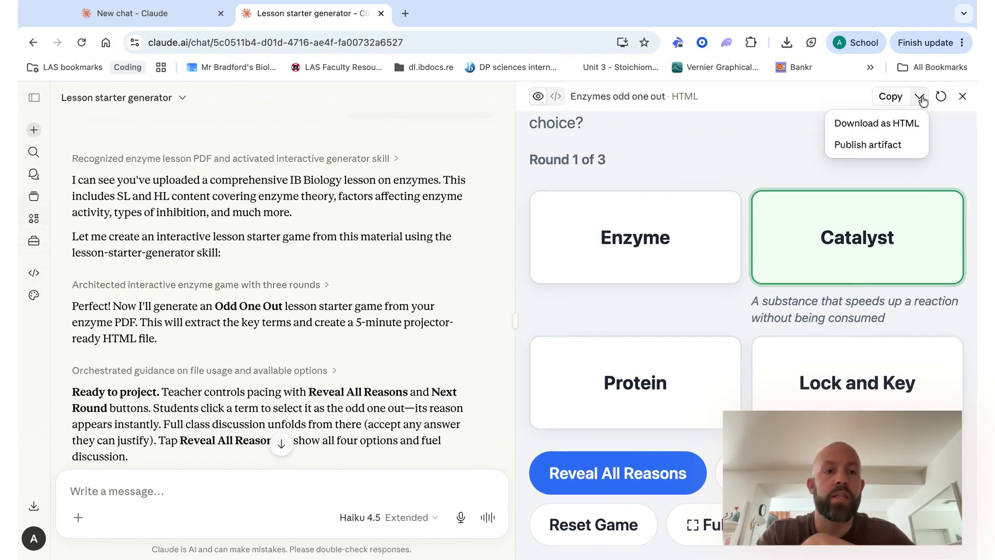
{"action": "left_click", "coordinate": [900, 123]}
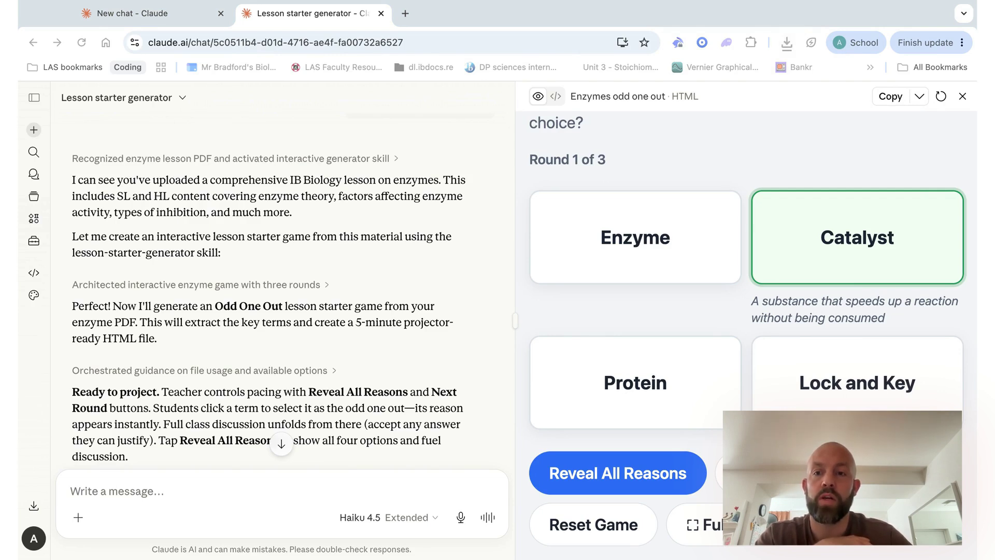
{"action": "double_click", "coordinate": [347, 98]}
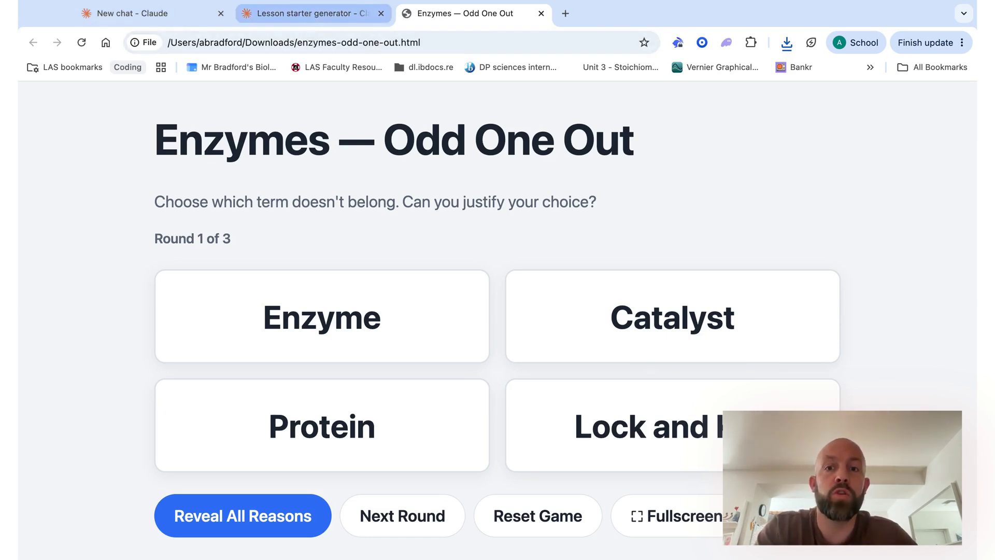
- In the blank new chat, write the acronym DRAFT and expand its D to "Drop file", with RAFT on the following line
{"action": "left_click", "coordinate": [311, 13]}
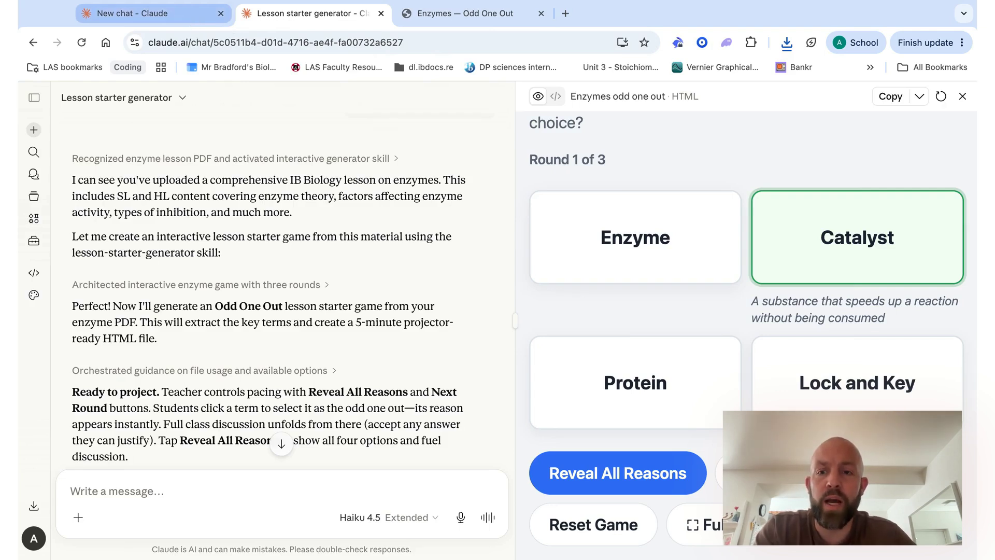
{"action": "key", "text": "ctrl+shift+Tab"}
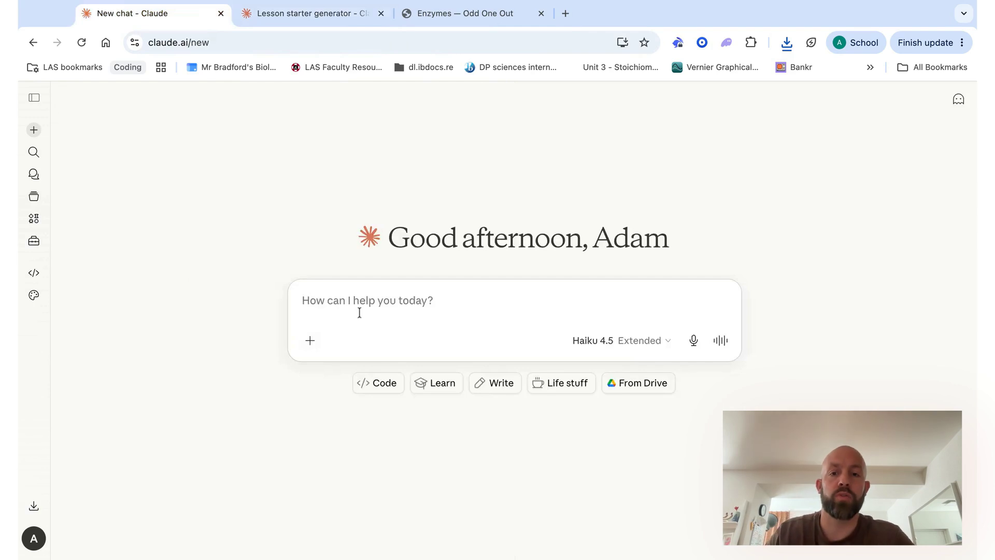
{"action": "type", "text": "DRAFT"}
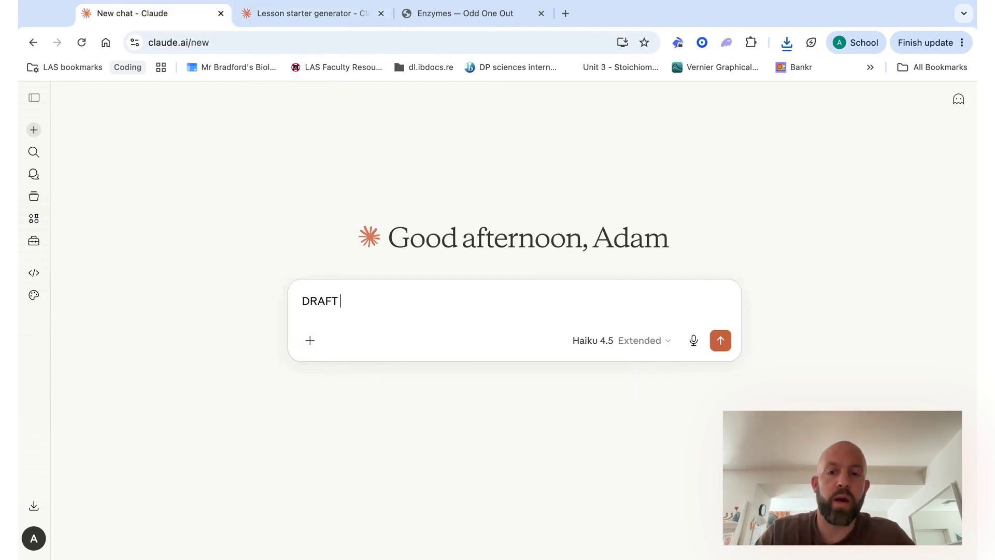
{"action": "left_click", "coordinate": [309, 305]}
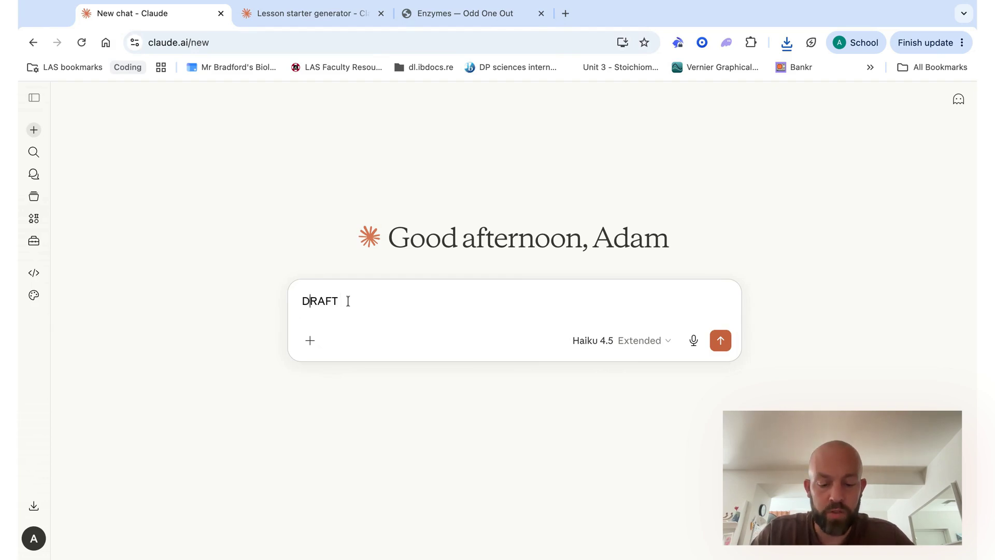
{"action": "type", "text": "rop file"}
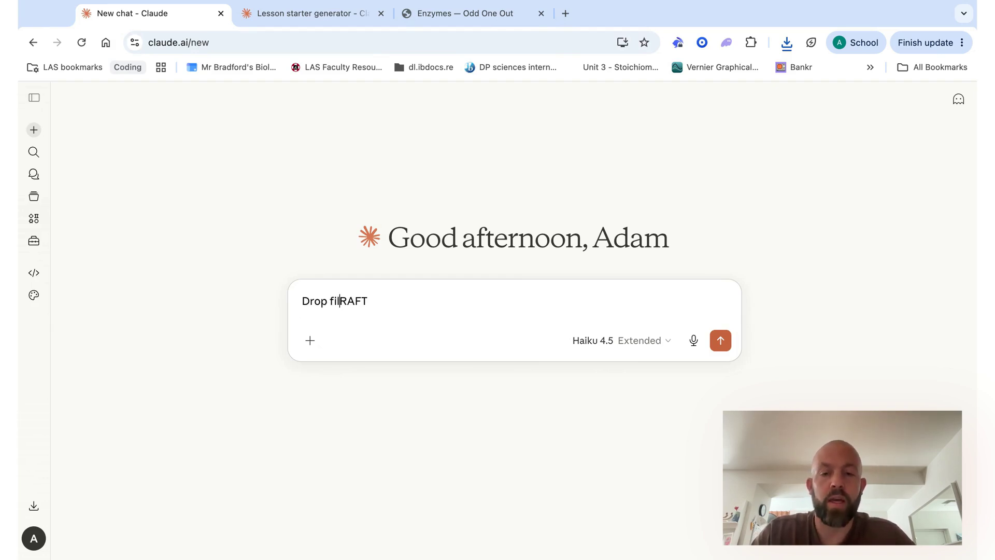
{"action": "key", "text": "shift+Return"}
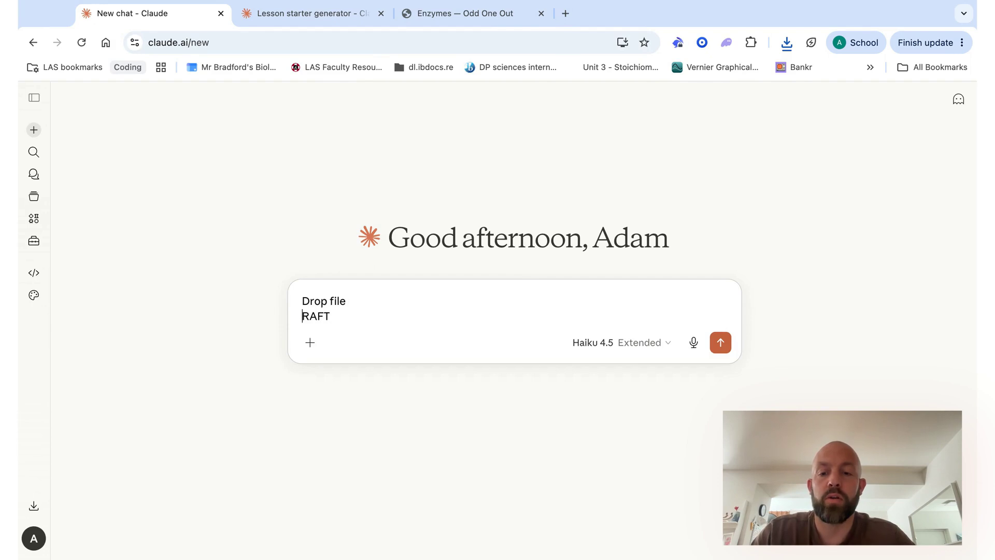
- Attach the enzyme lesson PDF to the prompt and add "- here is a lesson slide deck" after "Drop file"
{"action": "key", "text": "super+Tab"}
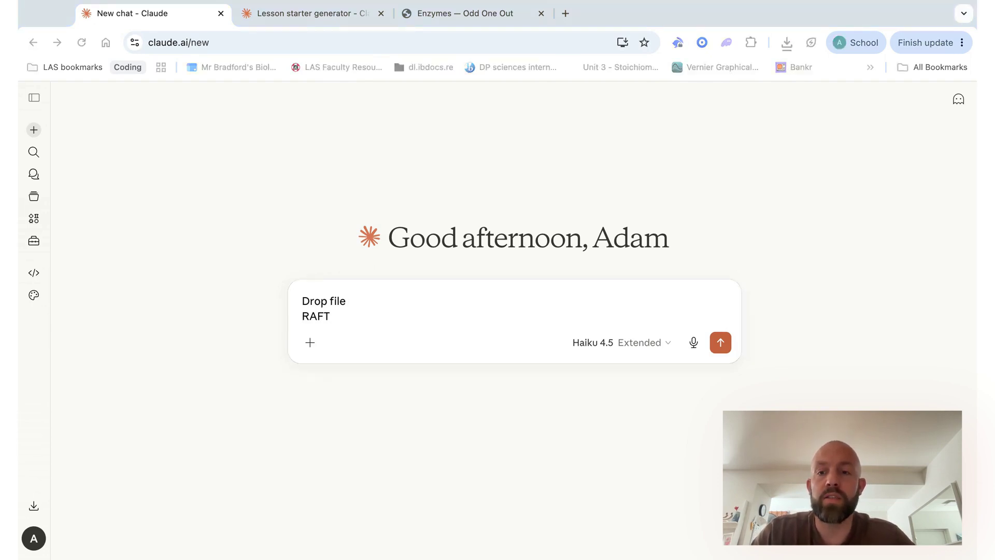
{"action": "left_click_drag", "start_coordinate": [11, 321], "coordinate": [365, 319]}
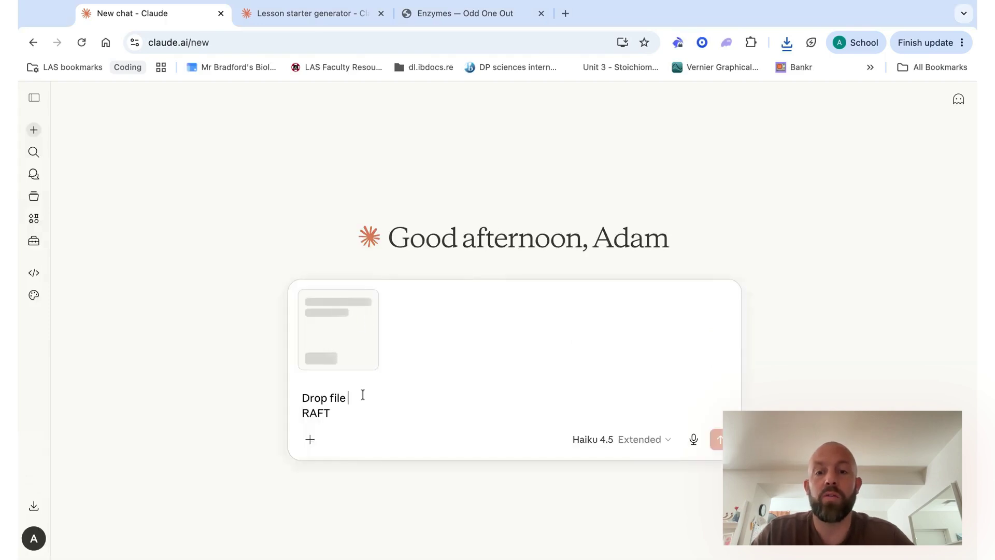
{"action": "type", "text": "-"}
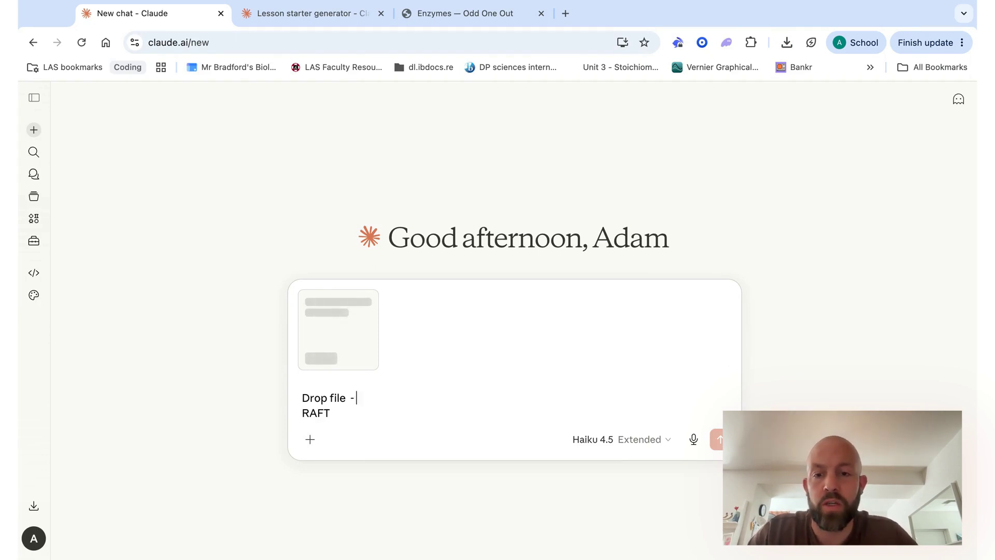
{"action": "type", "text": " here is a "}
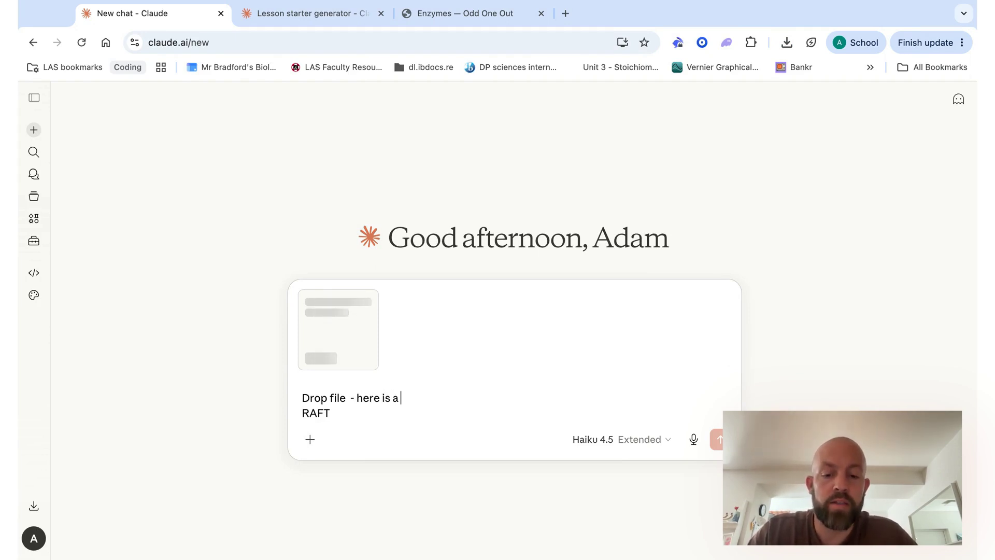
{"action": "type", "text": "lesson slide deck"}
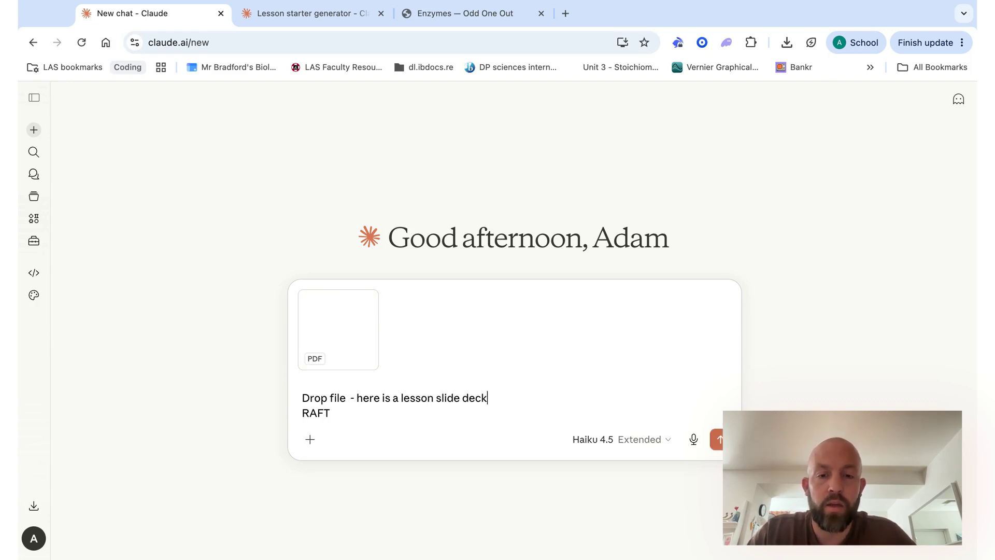
- Extend the Drop file line with "- i want to make a series of starters in a html output using keywords from the slide deck"
{"action": "type", "text": " - i want to make a series of starters in a html "}
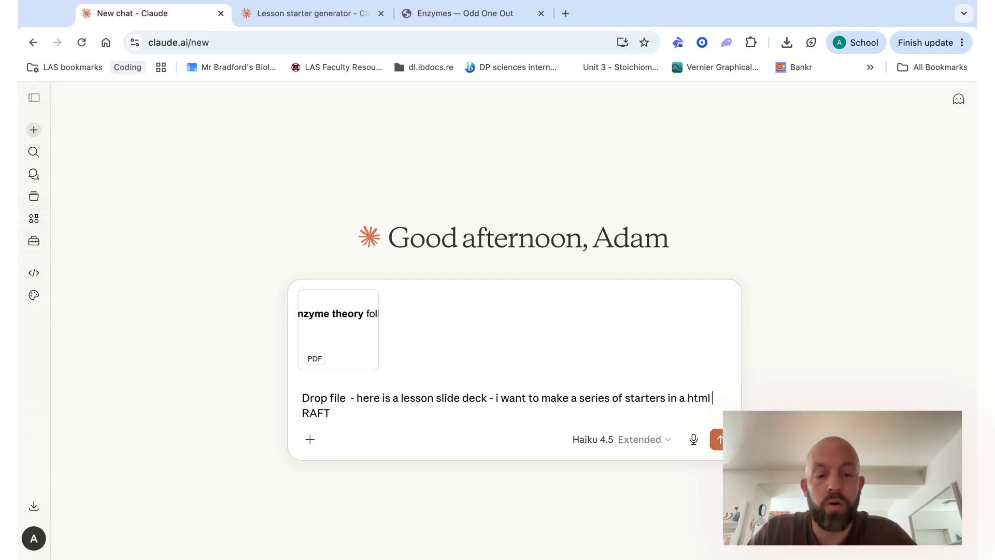
{"action": "type", "text": "output "}
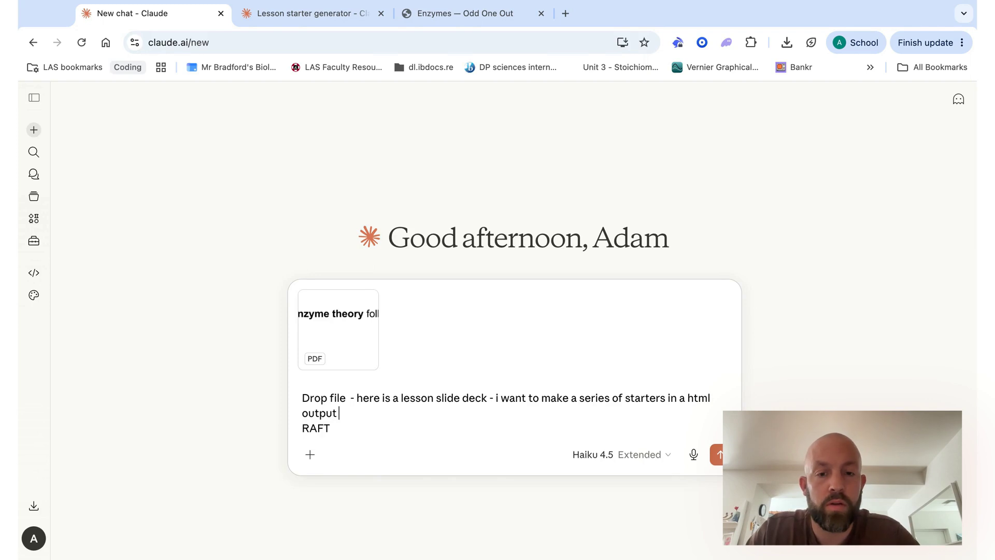
{"action": "type", "text": "using key"}
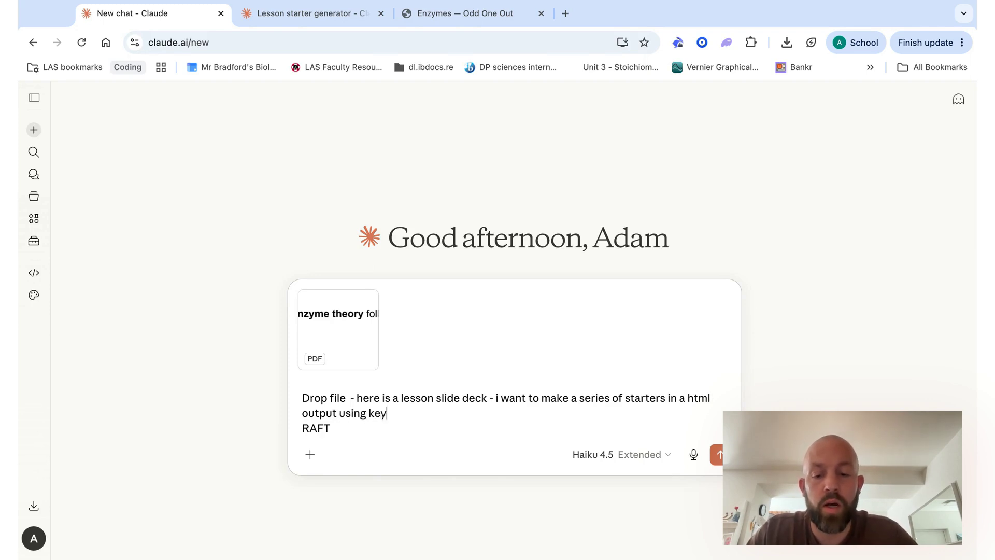
{"action": "type", "text": "words from the slide deck"}
- Expand the R of RAFT to "Ref a style- Manga cartoon - create custom emoji's", with AFT on its own line below
{"action": "left_click", "coordinate": [309, 429]}
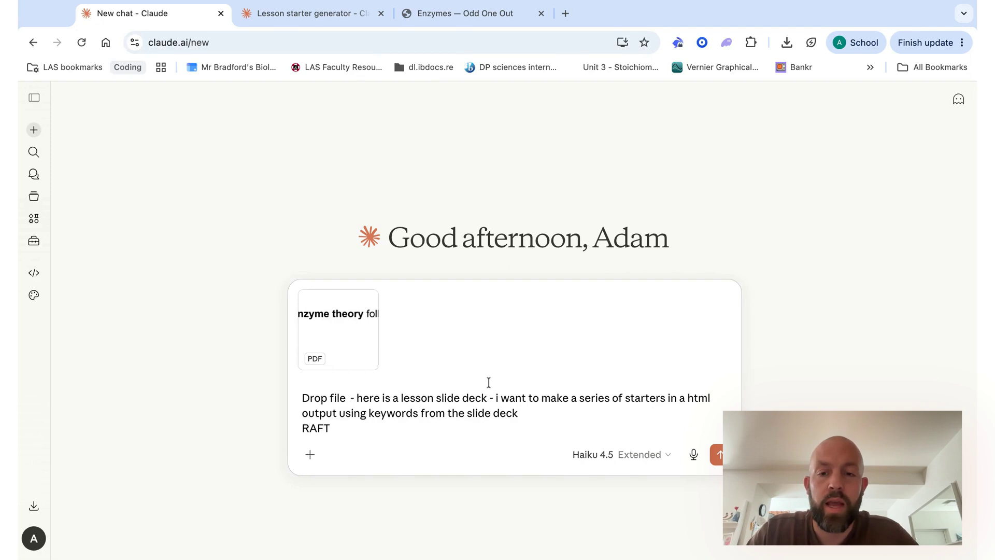
{"action": "type", "text": "ef a style"}
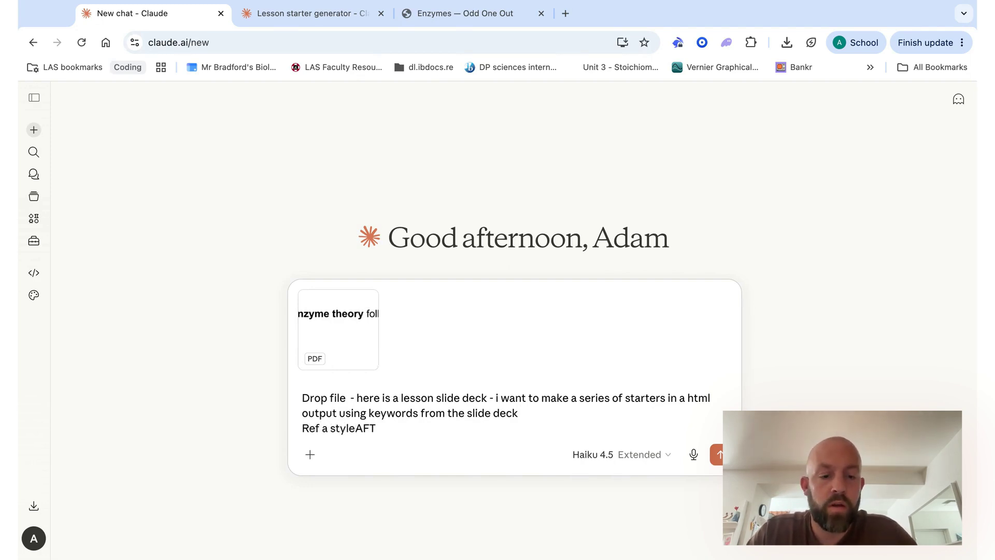
{"action": "type", "text": "- Manga c"}
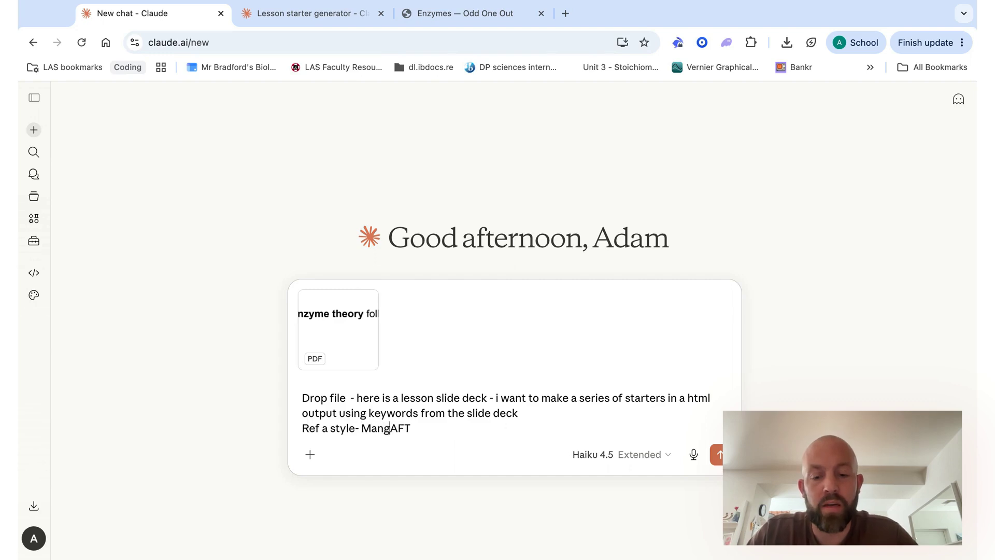
{"action": "type", "text": "artoon"}
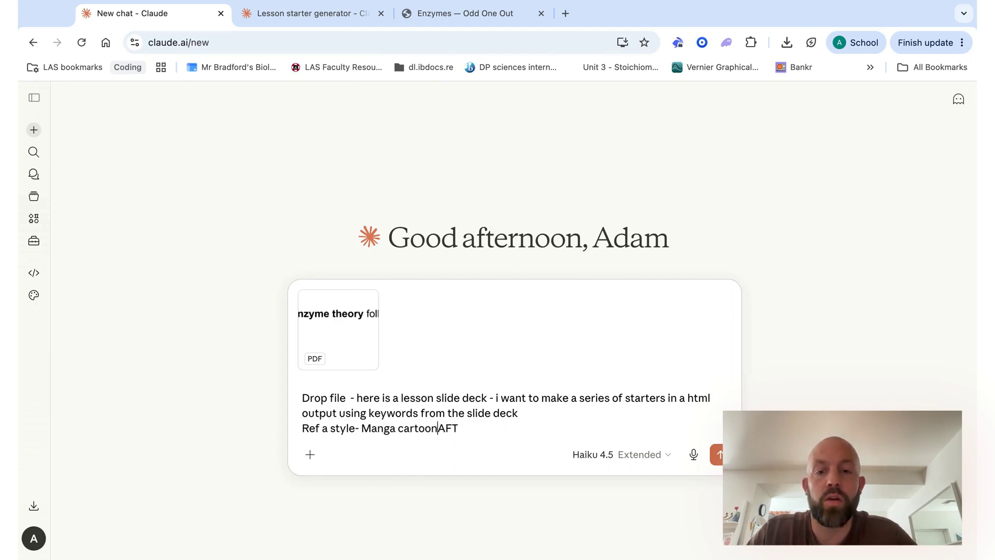
{"action": "key", "text": "shift+Return"}
{"action": "key", "text": "Left"}
{"action": "type", "text": "- "}
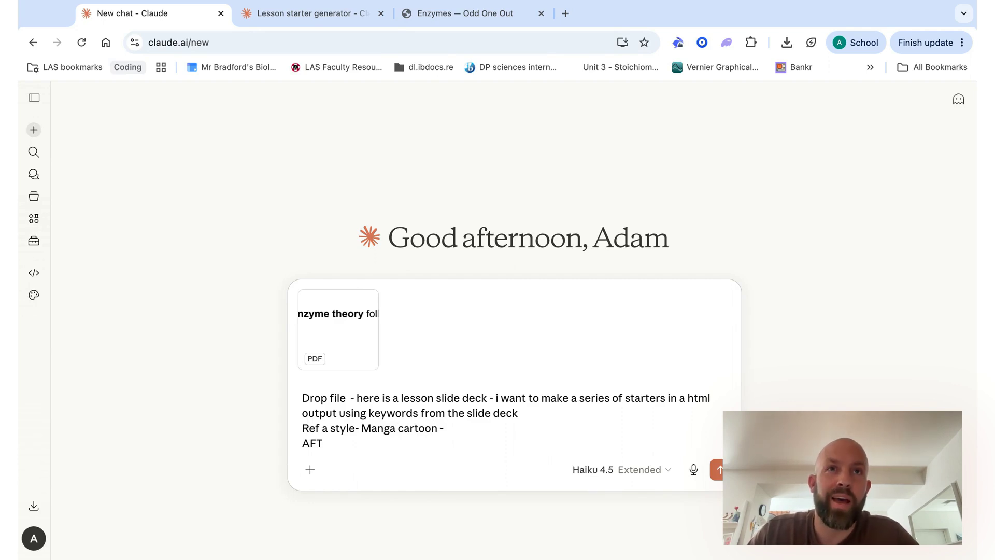
{"action": "type", "text": "creat"}
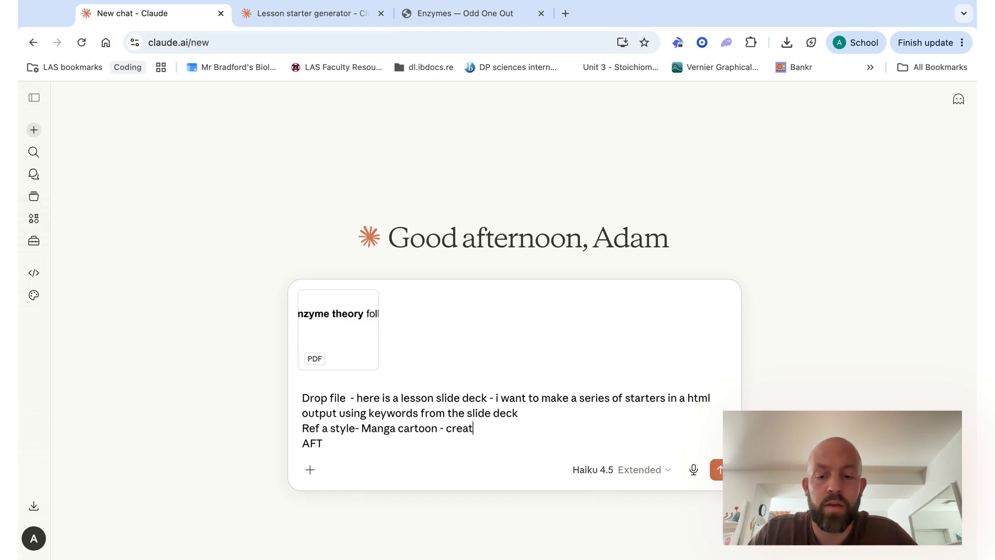
{"action": "type", "text": "e custom "}
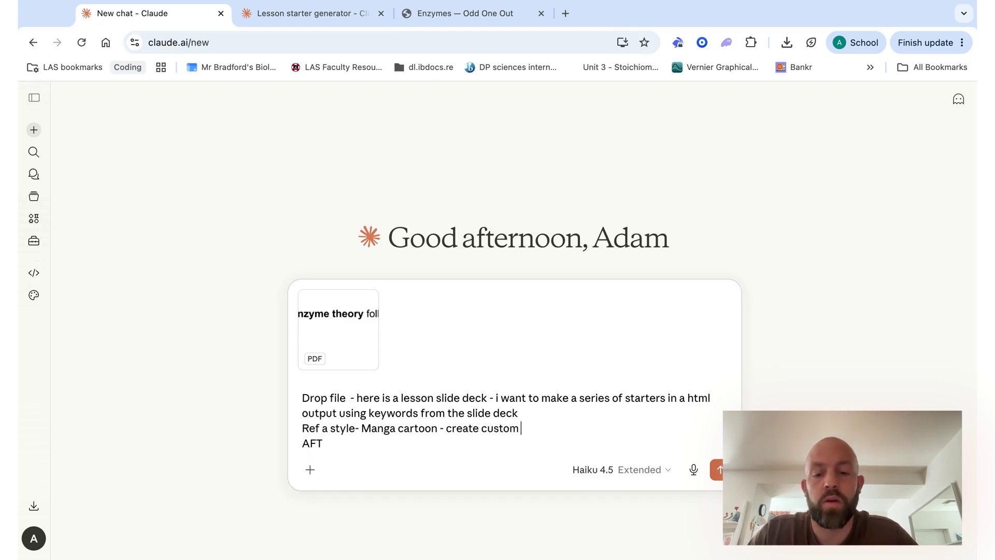
{"action": "type", "text": "emoji's"}
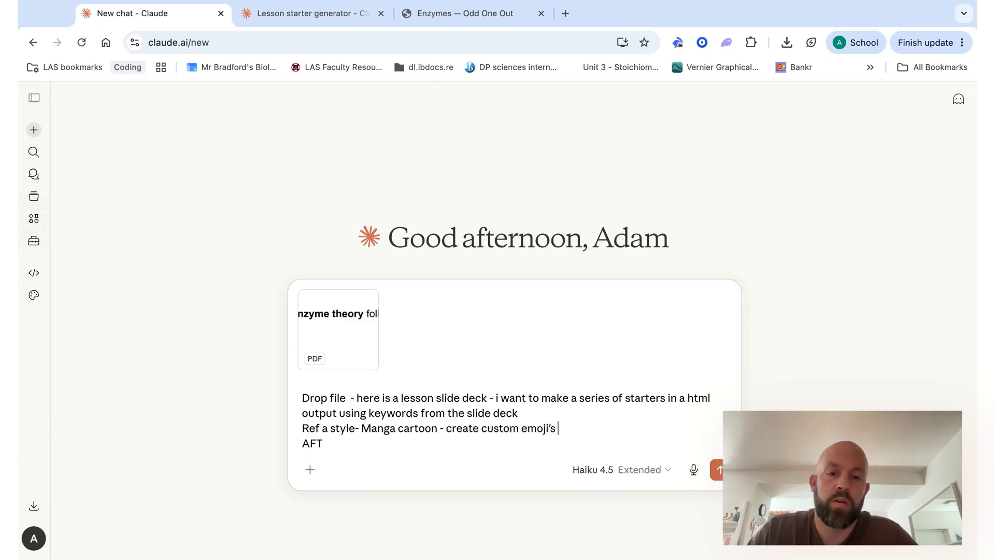
- Expand the A of AFT to "Audience" and place the remaining FT on a new line
{"action": "key", "text": "Down"}
{"action": "key", "text": "Left"}
{"action": "key", "text": "Left"}
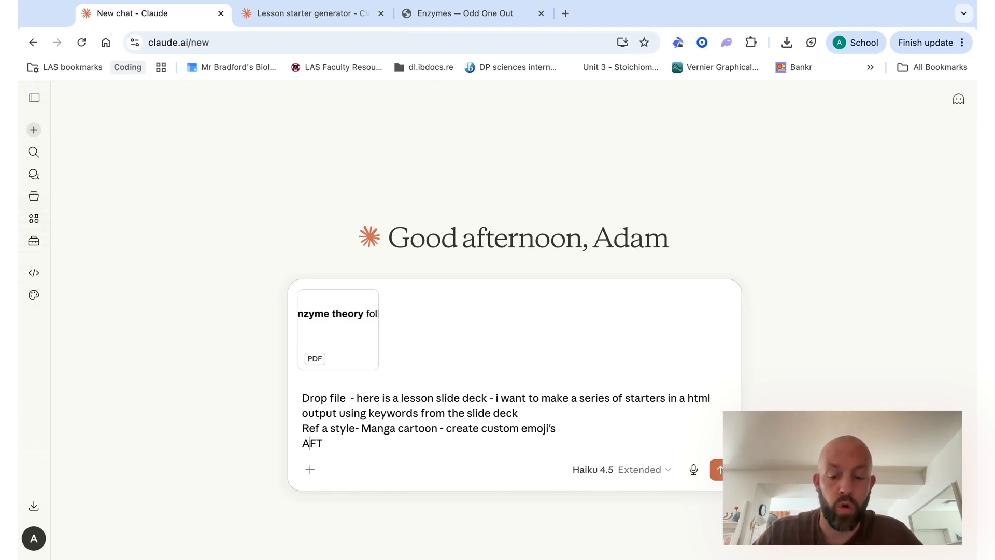
{"action": "type", "text": "udeince"}
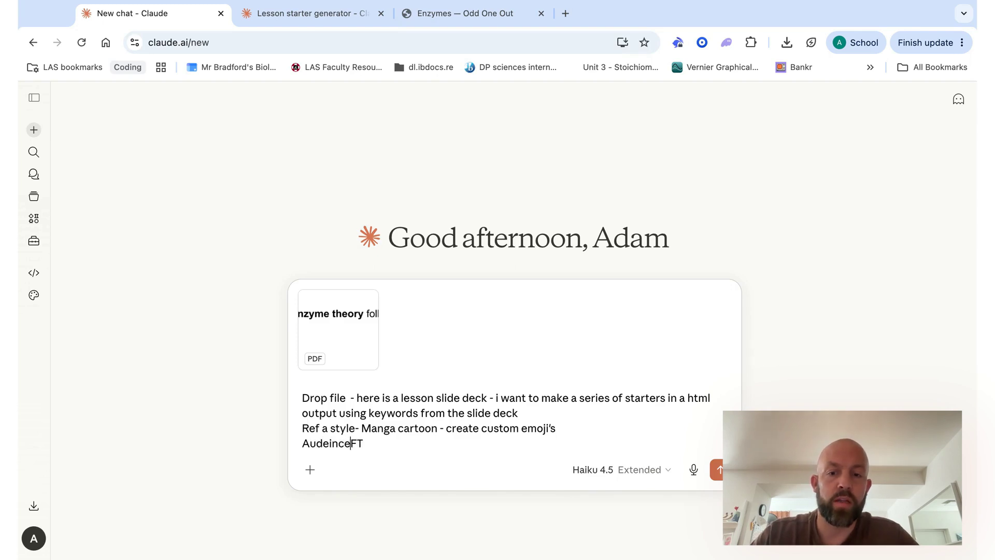
{"action": "key", "text": "BackSpace"}
{"action": "key", "text": "Right"}
{"action": "type", "text": "e"}
{"action": "key", "text": "shift+Return"}
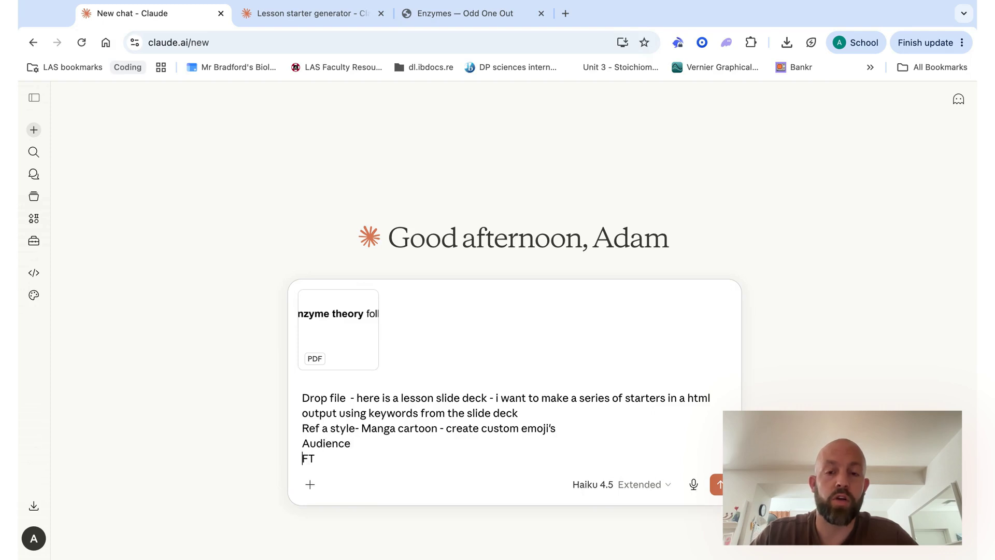
- Complete the Audience line with "- group of lively students that need to settle down at the start of class"
{"action": "type", "text": "-"}
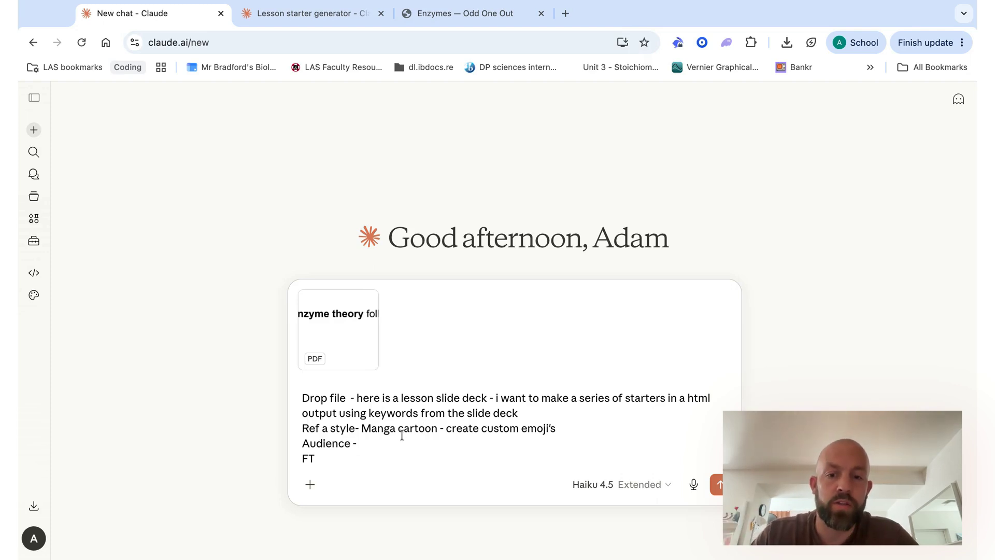
{"action": "type", "text": "groupd"}
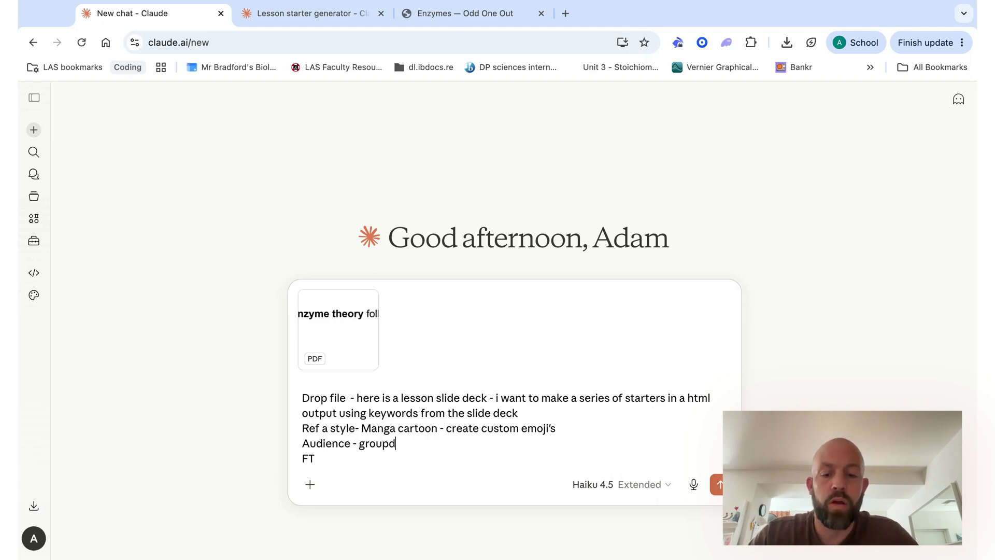
{"action": "key", "text": "BackSpace"}
{"action": "type", "text": "of live"}
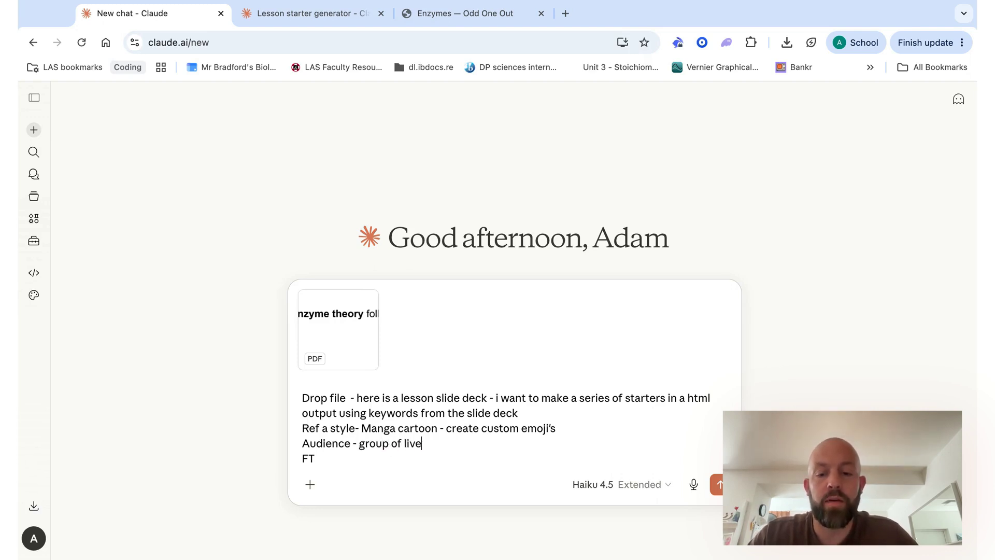
{"action": "type", "text": "ly studen"}
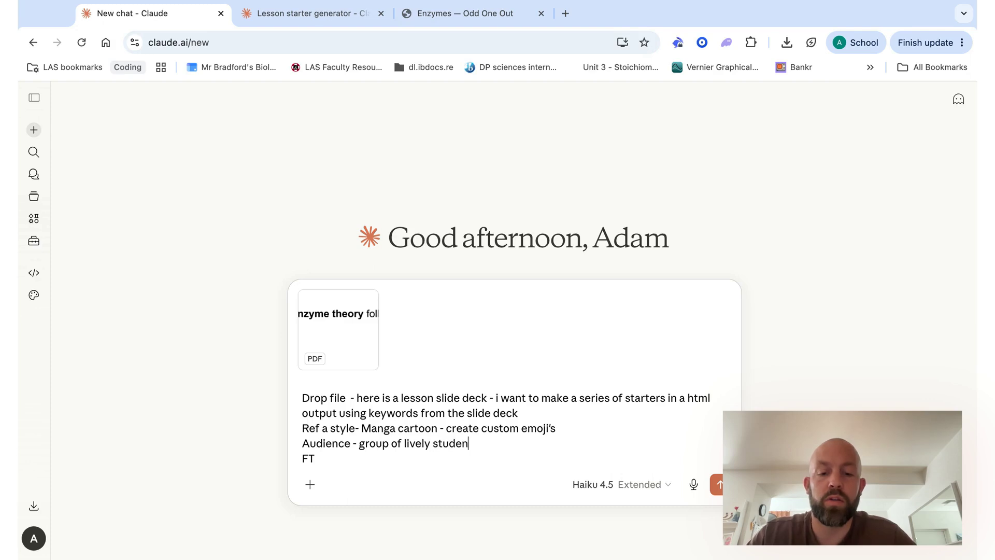
{"action": "type", "text": "ts that need"}
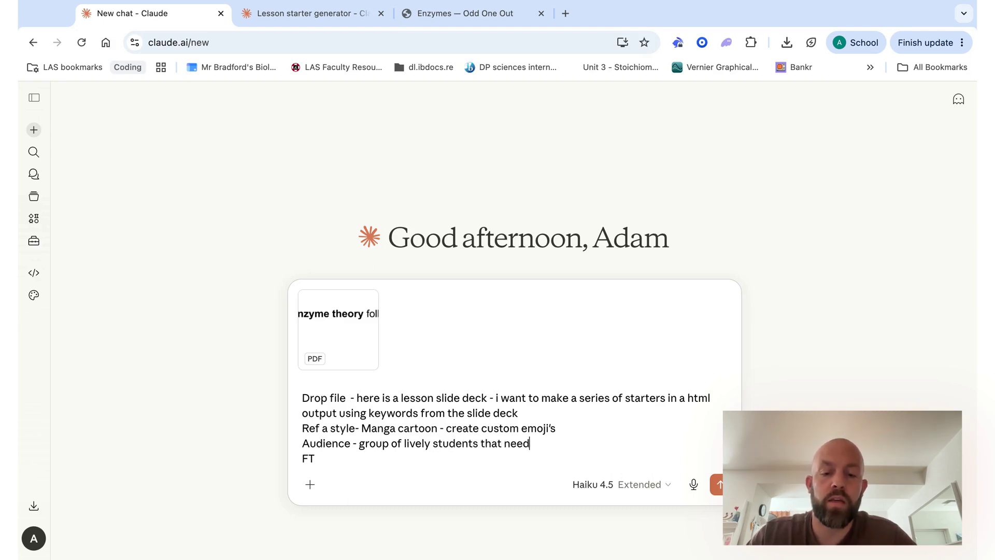
{"action": "type", "text": " to settle down "}
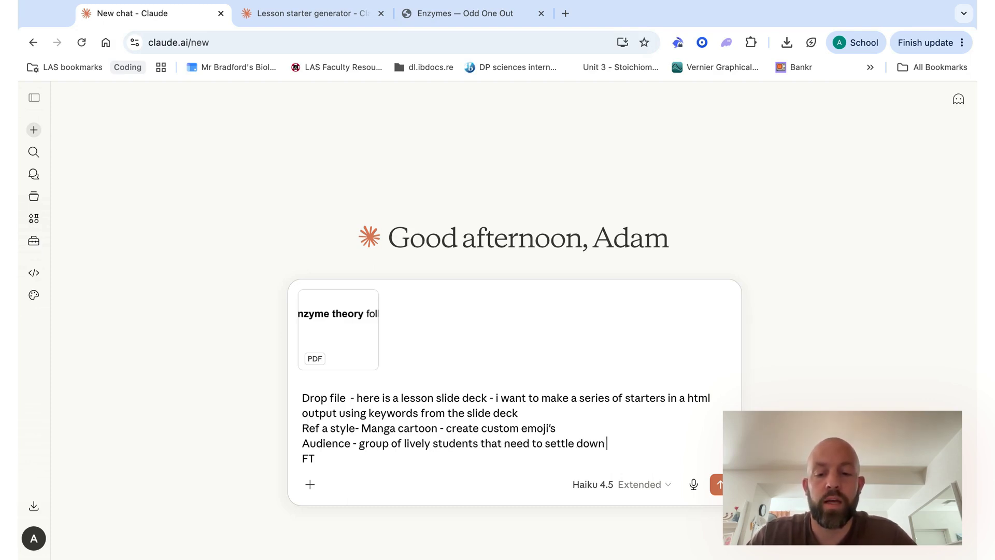
{"action": "type", "text": "at the start o"}
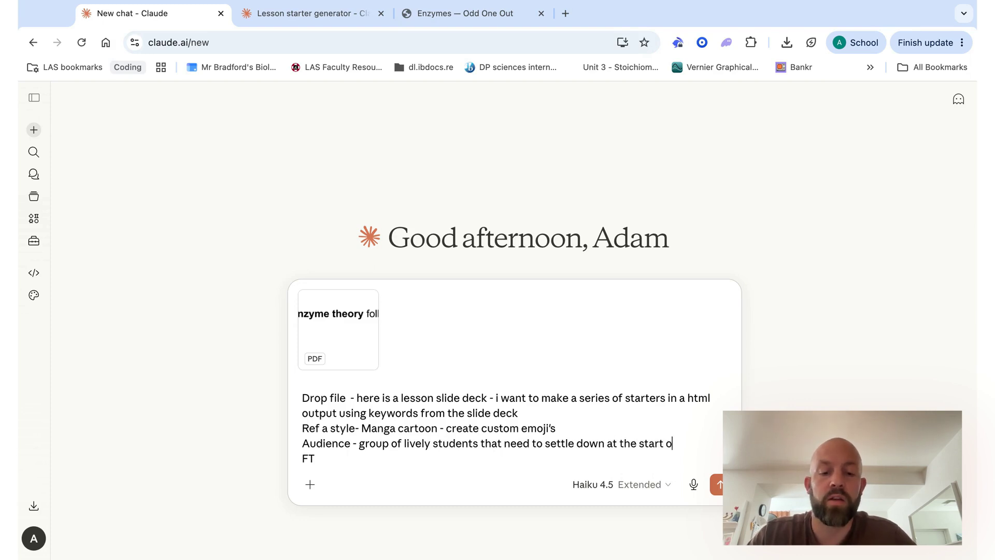
{"action": "type", "text": "f class "}
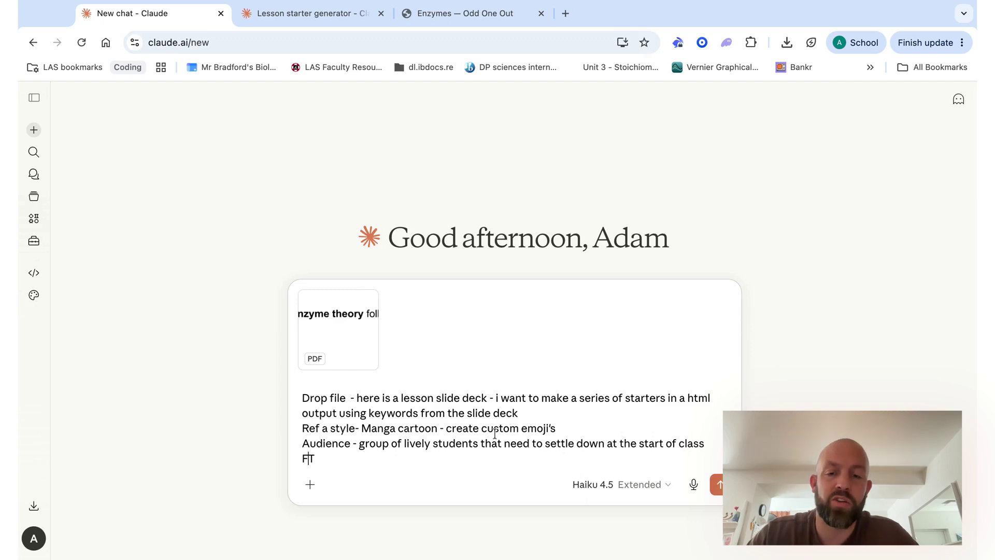
- Expand the F of FT to "Feedback" and the T to "Tell" on its own line below
{"action": "type", "text": "eedback"}
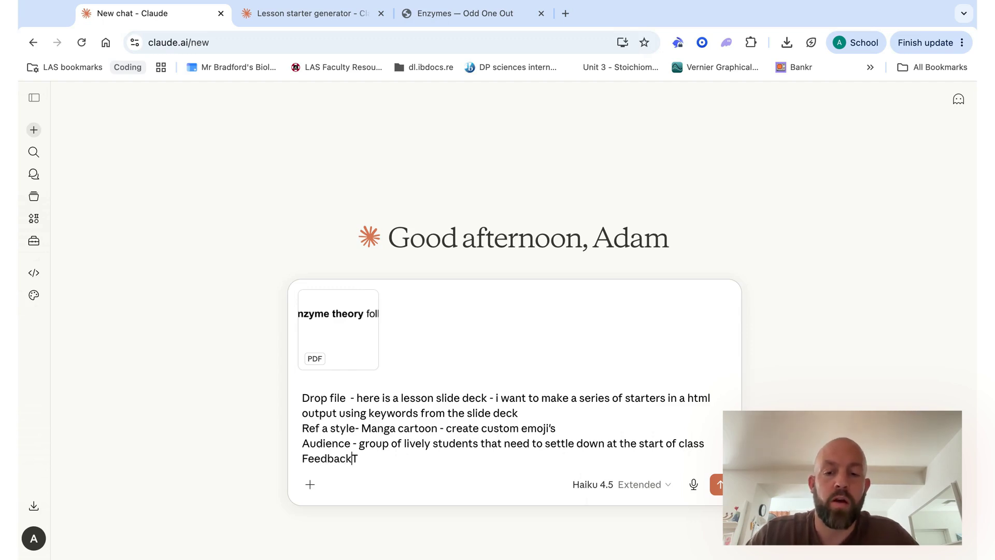
{"action": "key", "text": "shift+Return"}
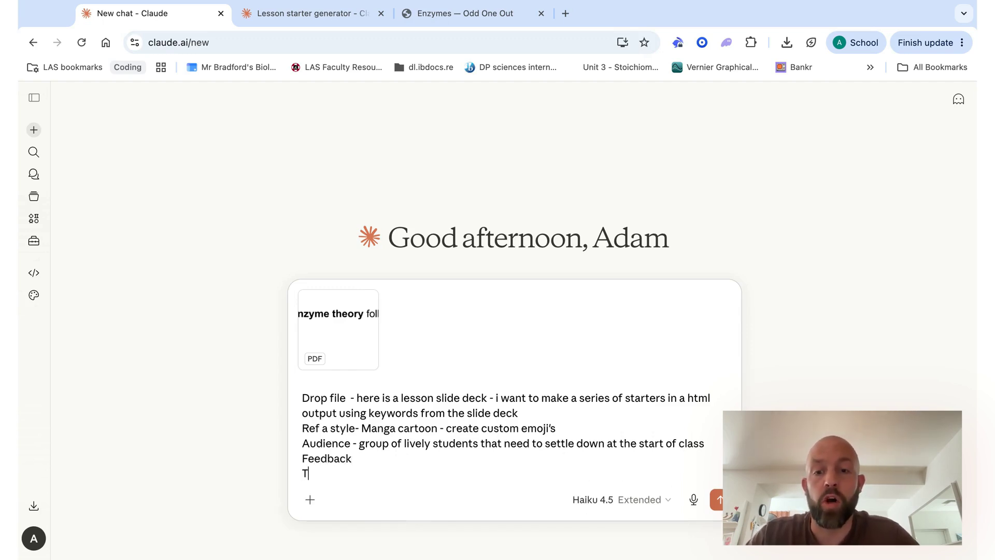
{"action": "type", "text": "ell"}
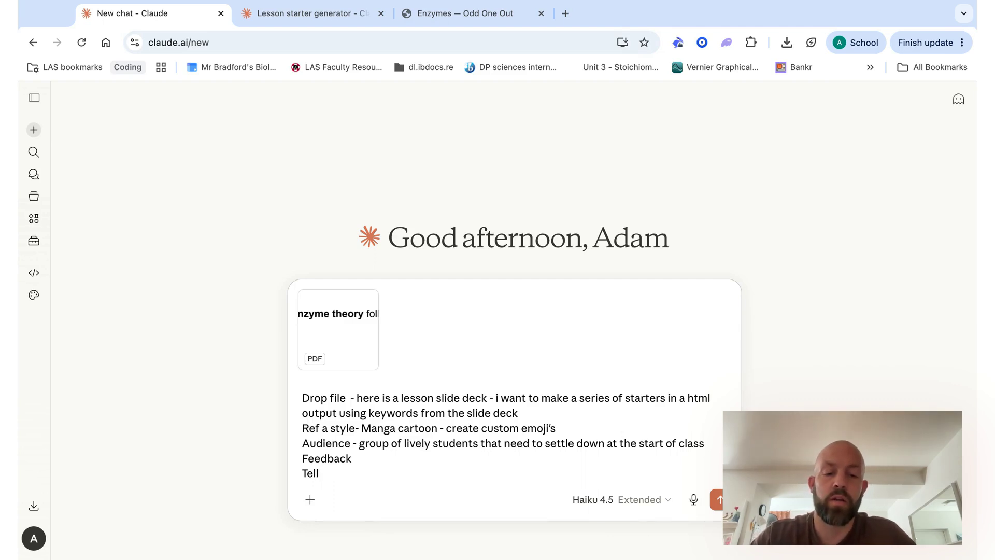
- Extend the Tell line with "- main constraint is that i want a html output"
{"action": "type", "text": "- mai"}
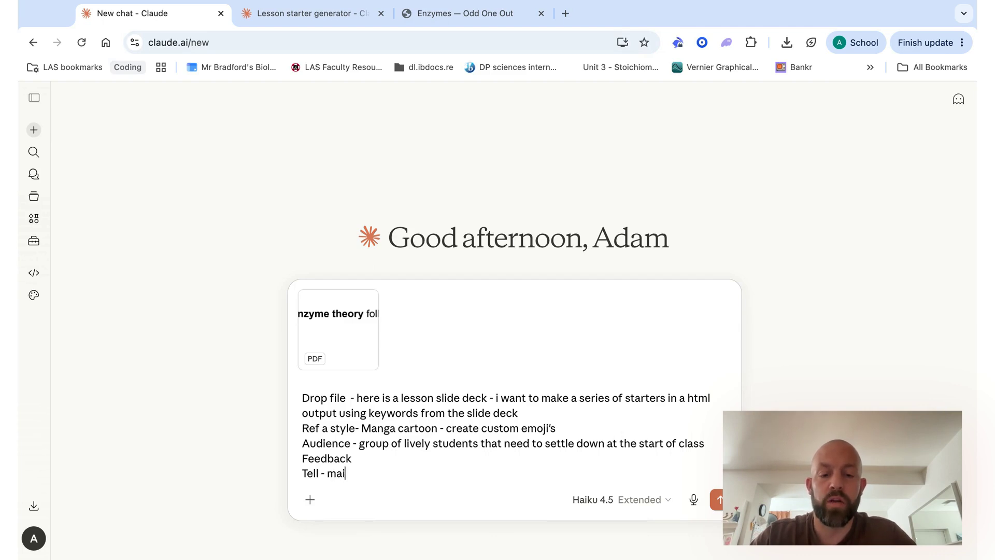
{"action": "type", "text": "n constraint "}
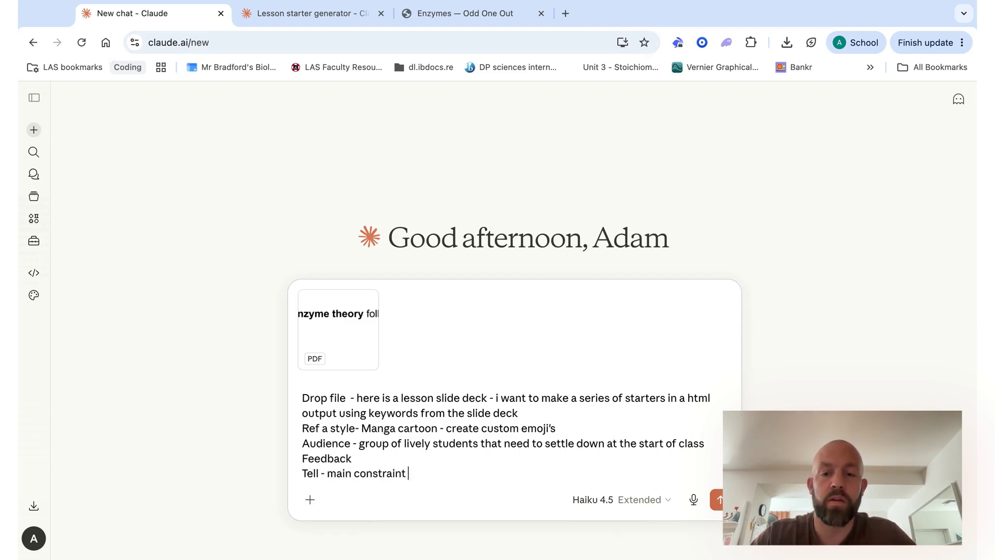
{"action": "type", "text": "is that "}
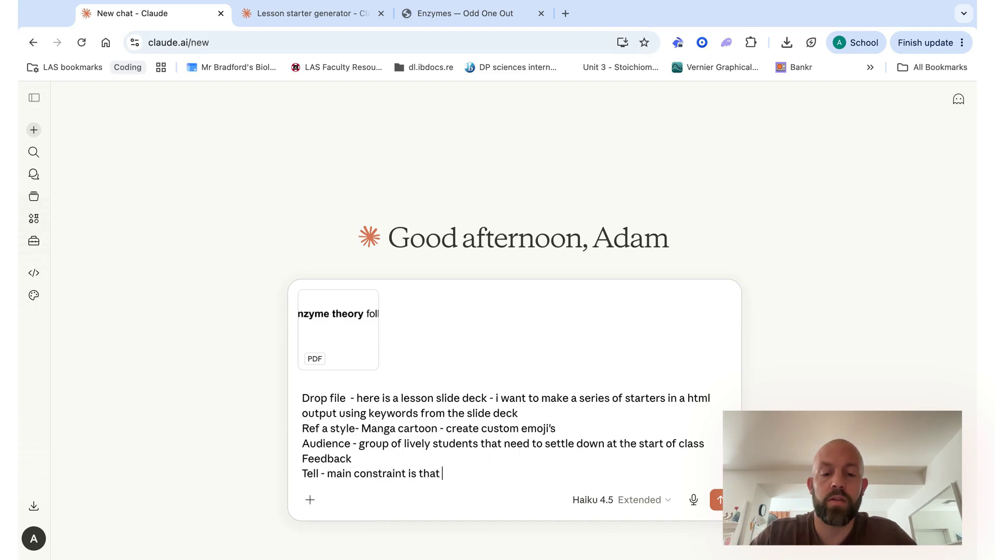
{"action": "type", "text": "i want a htm"}
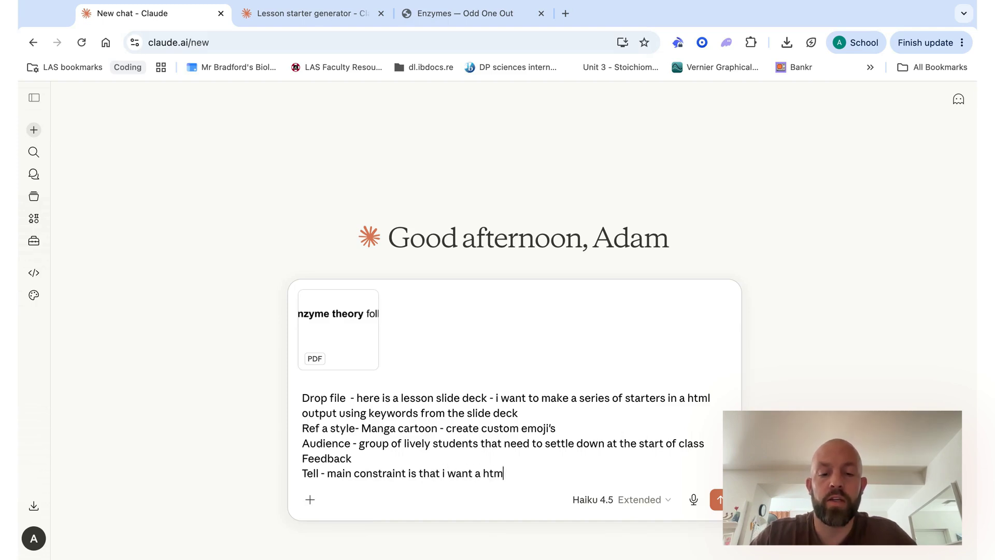
{"action": "type", "text": "l output and"}
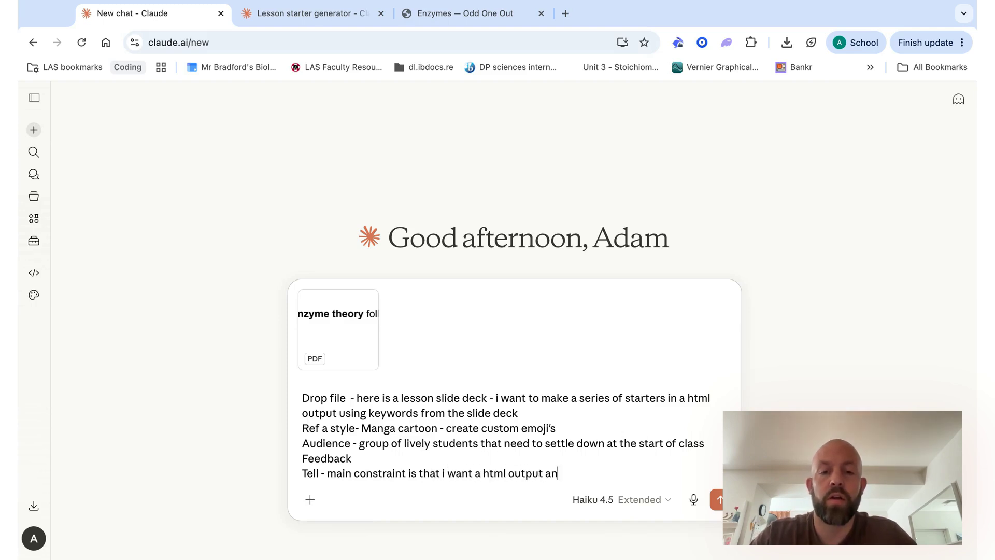
{"action": "key", "text": "BackSpace"}
{"action": "key", "text": "BackSpace"}
{"action": "type", "text": "utoma"}
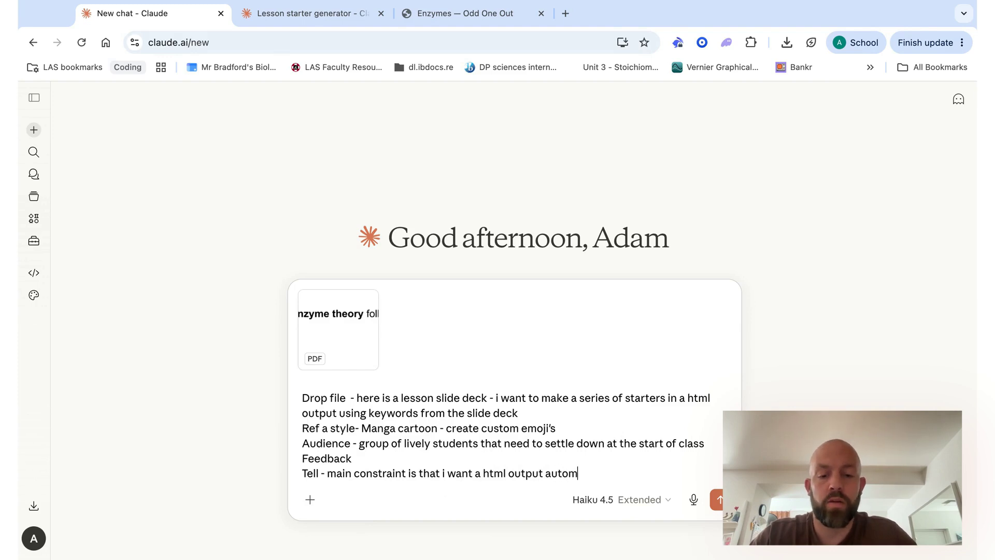
{"action": "key", "text": "BackSpace"}
{"action": "key", "text": "BackSpace"}
{"action": "key", "text": "BackSpace"}
{"action": "key", "text": "BackSpace"}
{"action": "key", "text": "BackSpace"}
{"action": "key", "text": "BackSpace"}
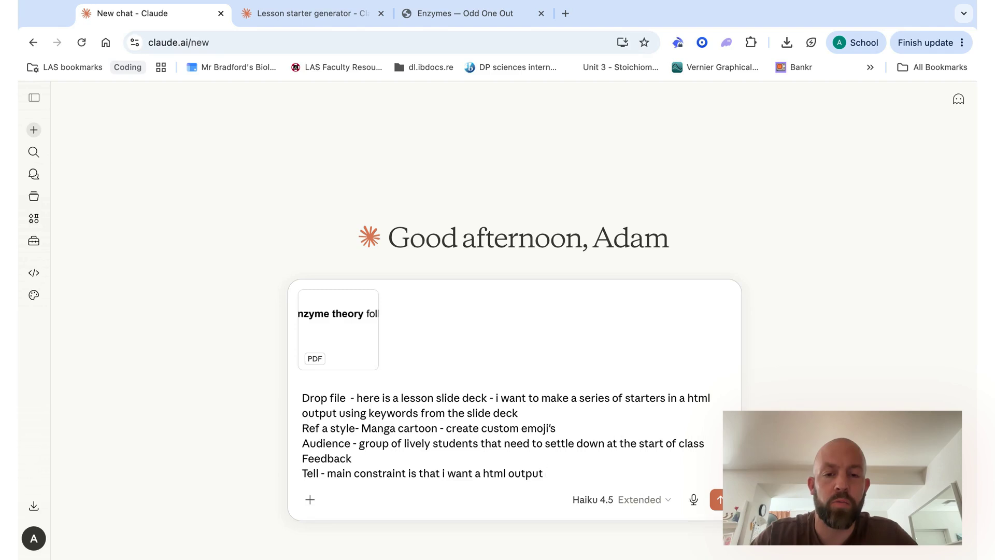
- Finish the Tell line with "and activity should last 3-5 minutes" and send the prompt
{"action": "type", "text": "an"}
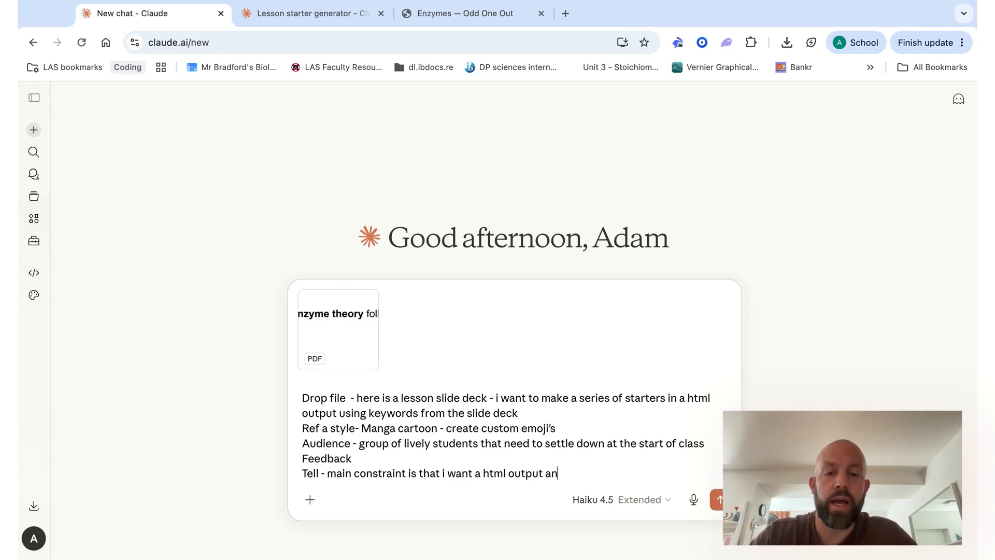
{"action": "type", "text": "d acti"}
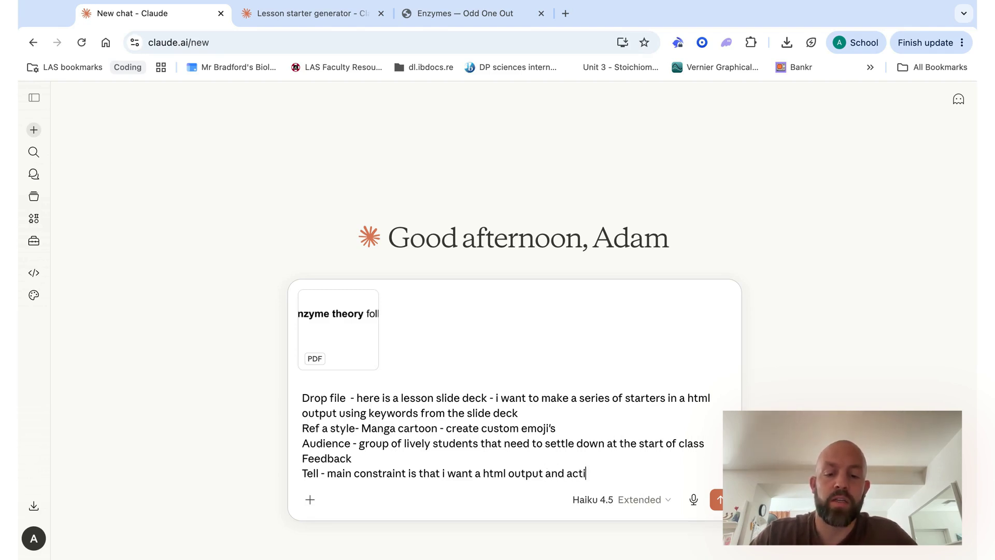
{"action": "type", "text": "vity should las"}
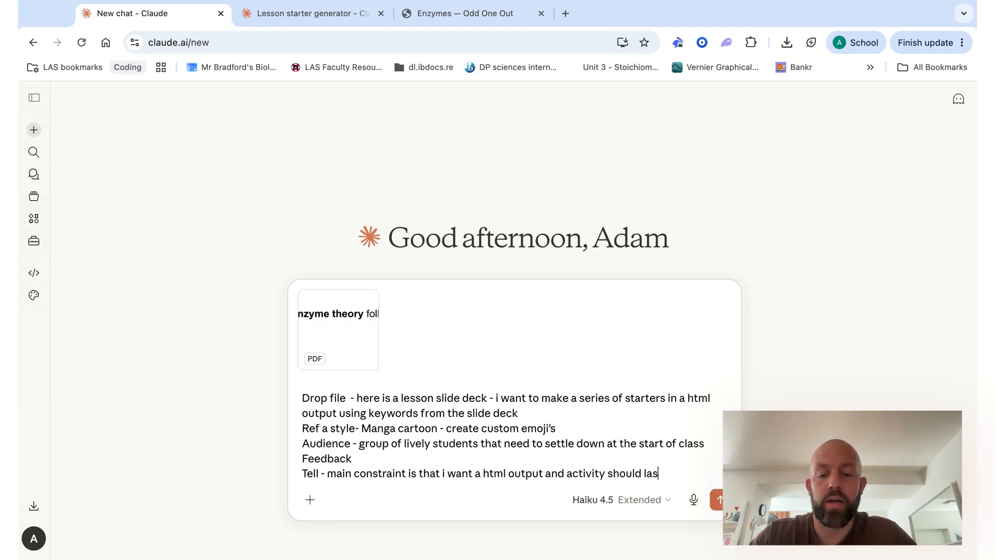
{"action": "type", "text": "t 3-5 "}
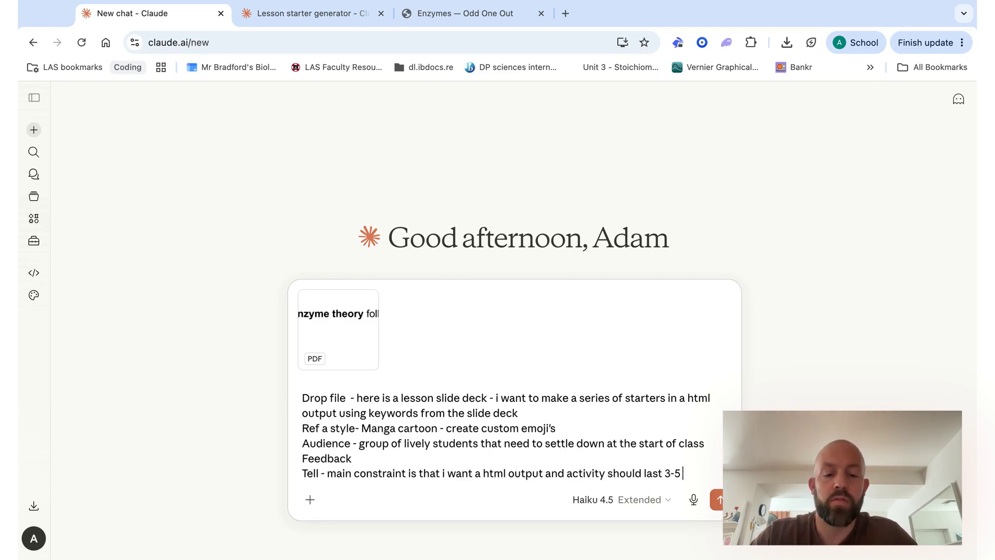
{"action": "type", "text": "minutes"}
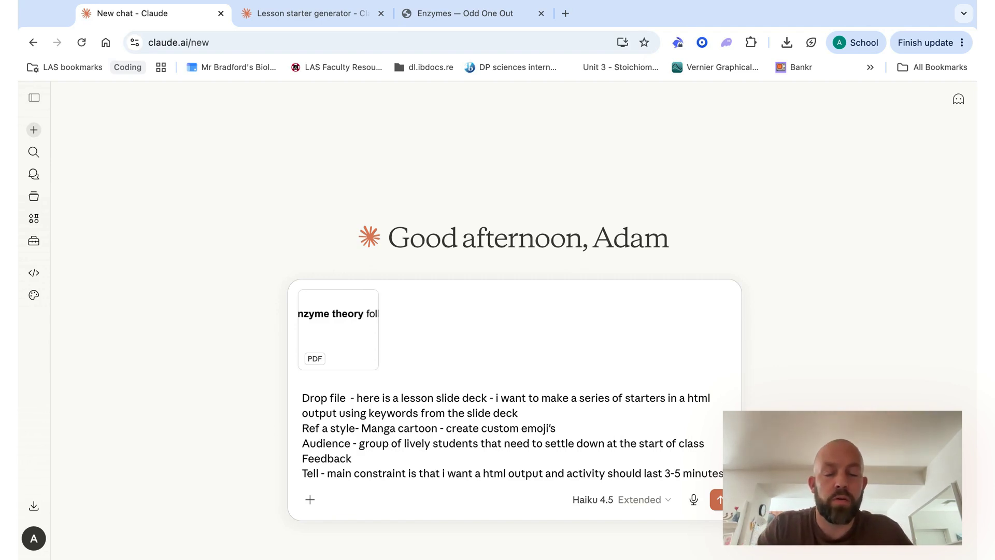
{"action": "key", "text": "Return"}
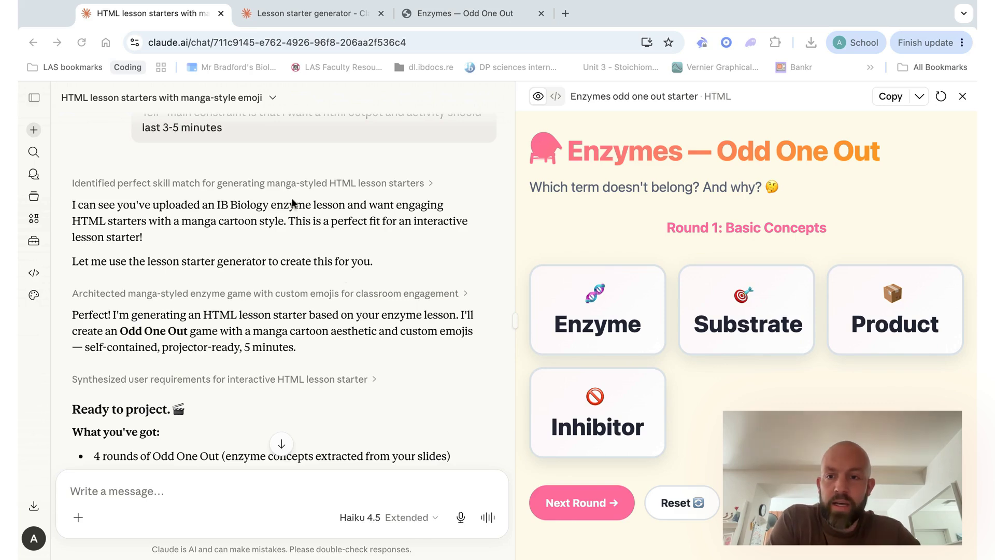
- Read through the reply about the Odd One Out starter, including its usage steps and suggested variations
{"action": "scroll", "coordinate": [292, 202], "scroll_direction": "down", "scroll_amount": 1}
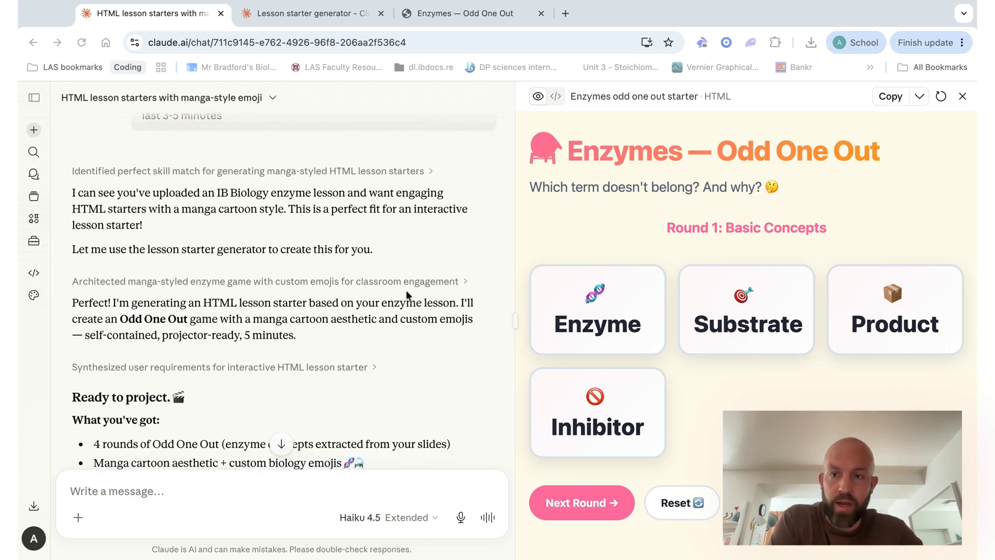
{"action": "scroll", "coordinate": [406, 290], "scroll_direction": "down", "scroll_amount": 5}
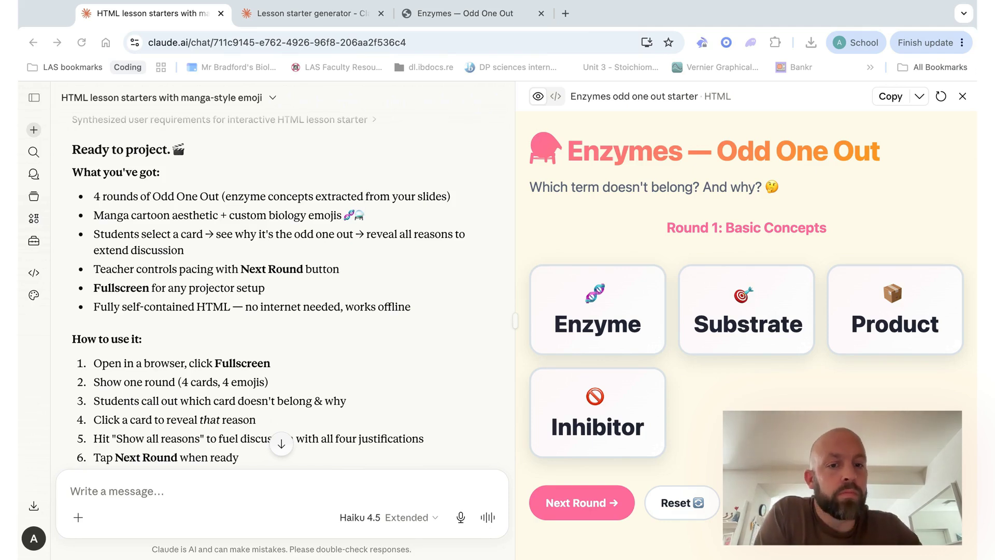
{"action": "scroll", "coordinate": [347, 251], "scroll_direction": "down", "scroll_amount": 5}
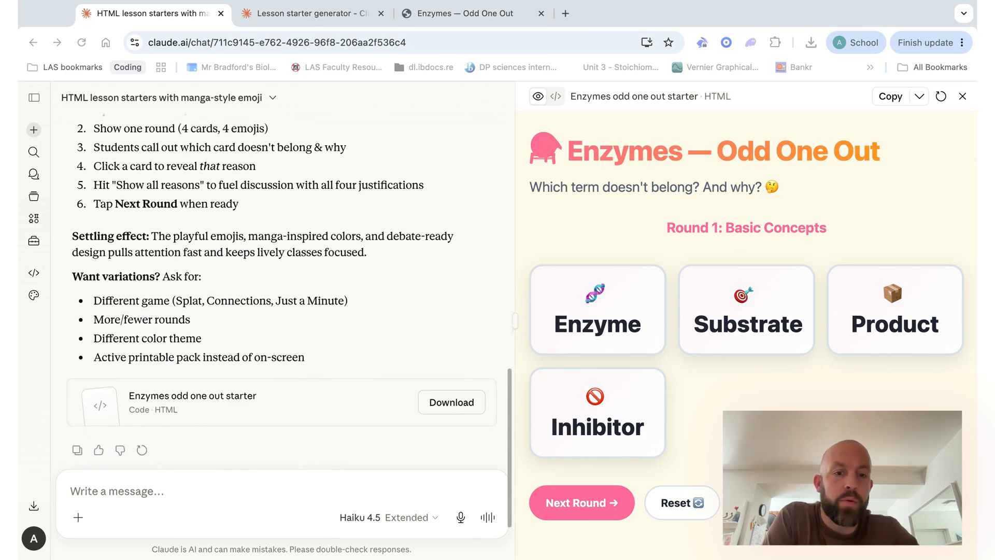
{"action": "scroll", "coordinate": [350, 363], "scroll_direction": "down", "scroll_amount": 1}
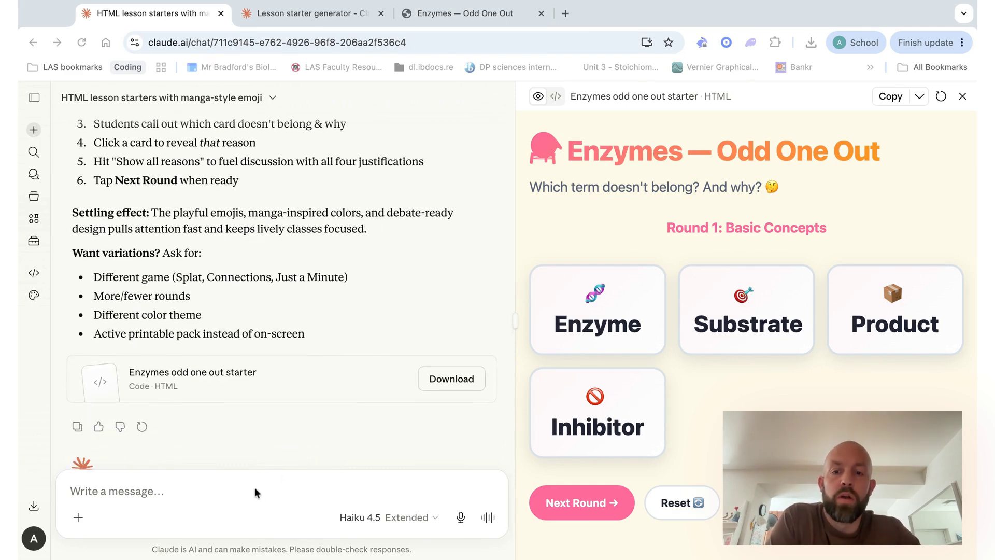
{"action": "scroll", "coordinate": [271, 412], "scroll_direction": "down", "scroll_amount": 1}
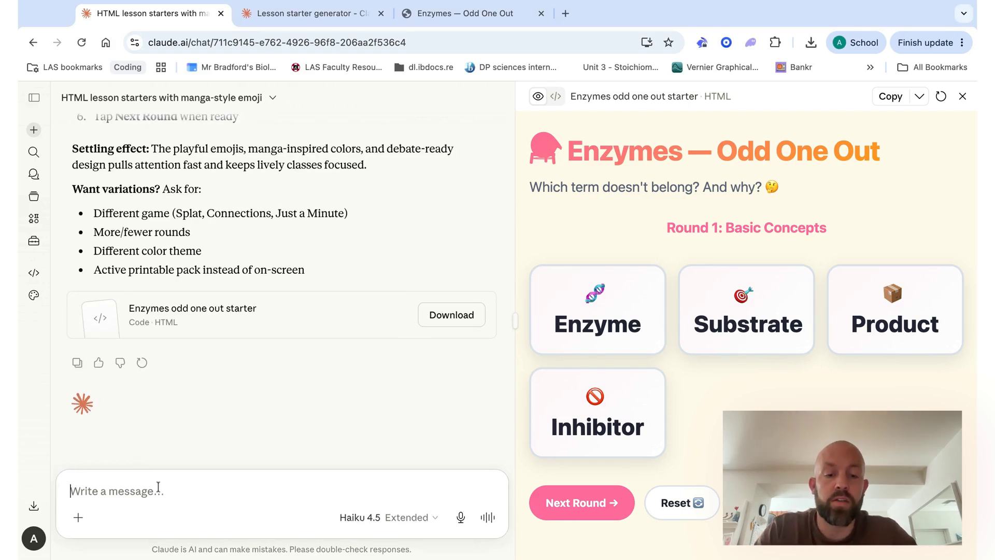
- Begin a follow-up message with "love this, lets turn it into a skill I can use in the future."
{"action": "type", "text": "lov"}
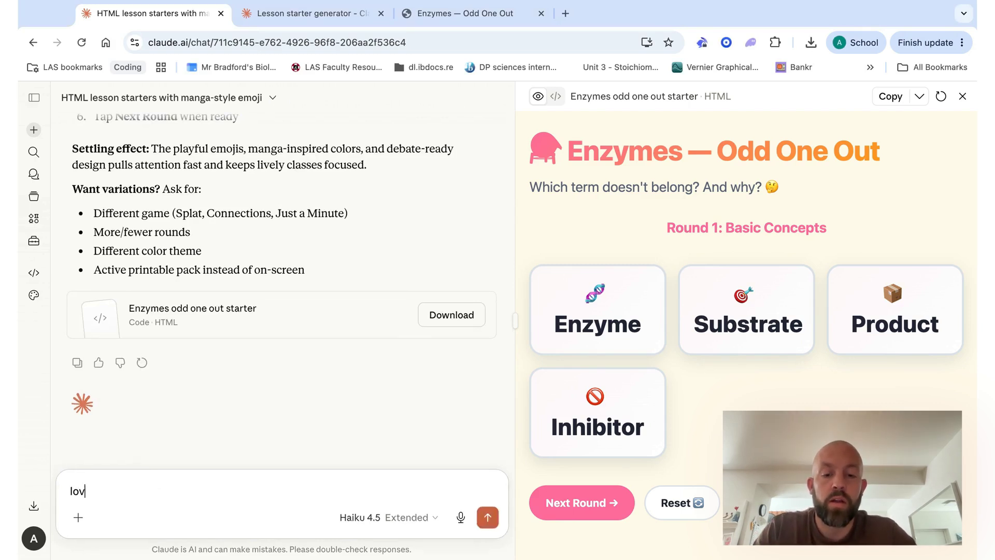
{"action": "type", "text": "e this, lets "}
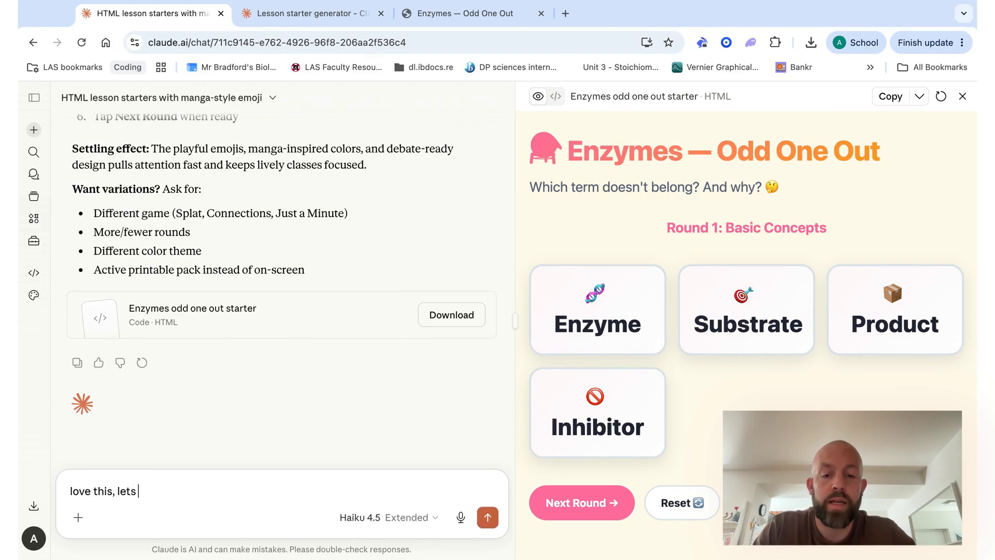
{"action": "type", "text": "turn it into a ski"}
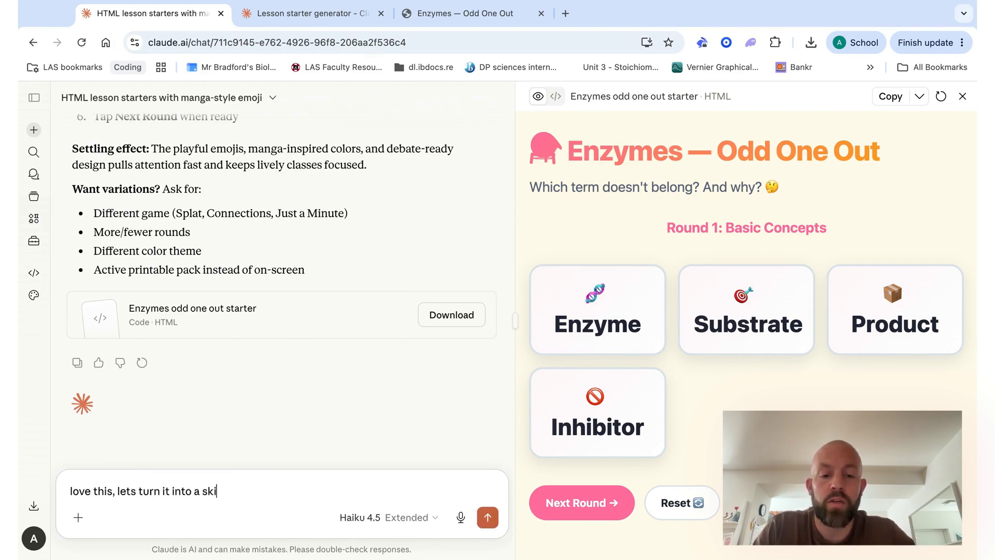
{"action": "type", "text": "ll ll I can use i"}
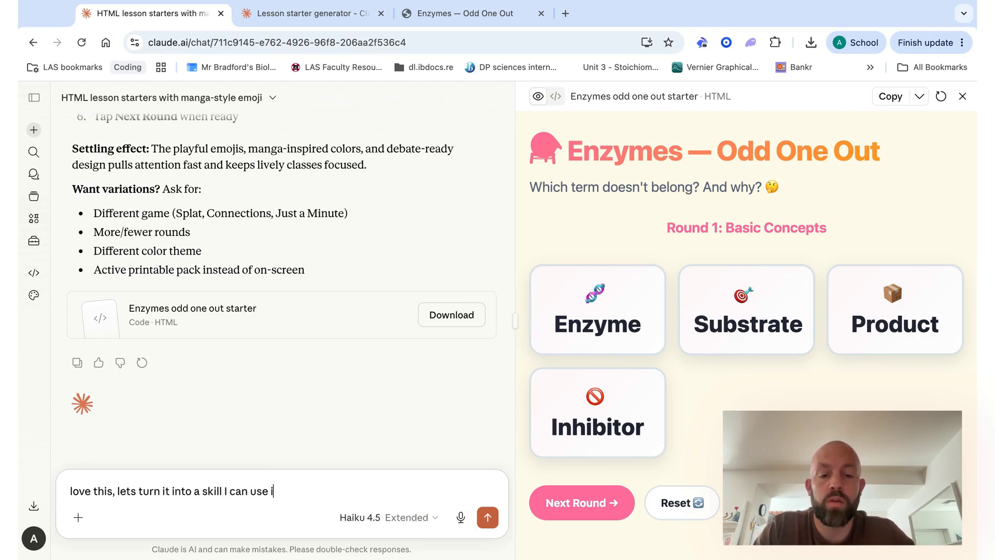
{"action": "type", "text": "n the future. "}
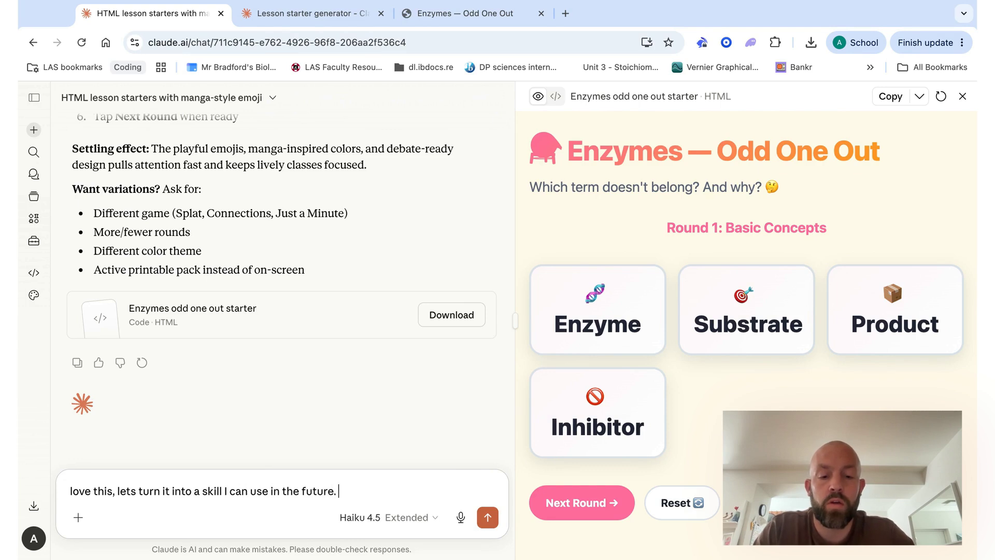
- Finish the message with "call it 'starter' and give me a zip file output" and send it
{"action": "type", "text": "call it "}
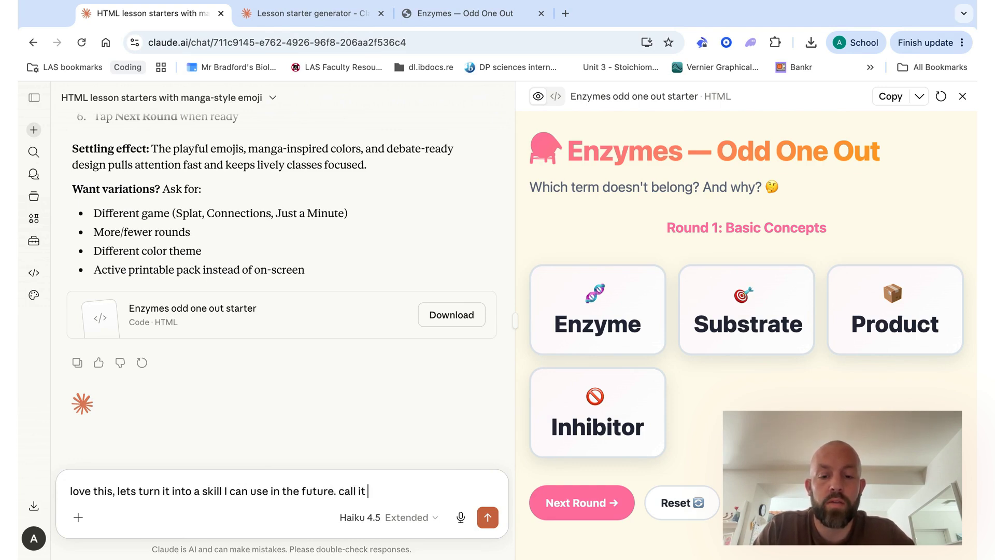
{"action": "type", "text": "'starter' an"}
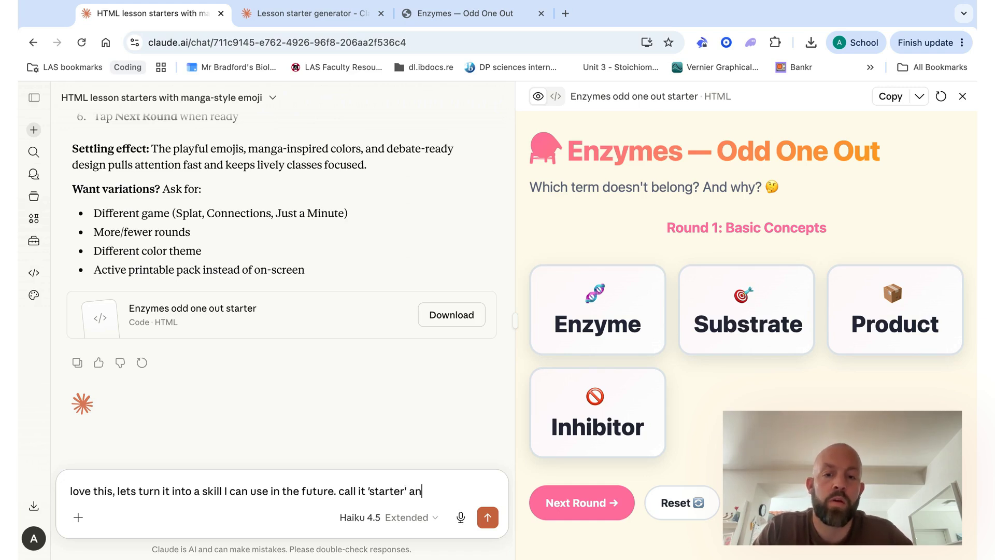
{"action": "type", "text": "d give me a zip"}
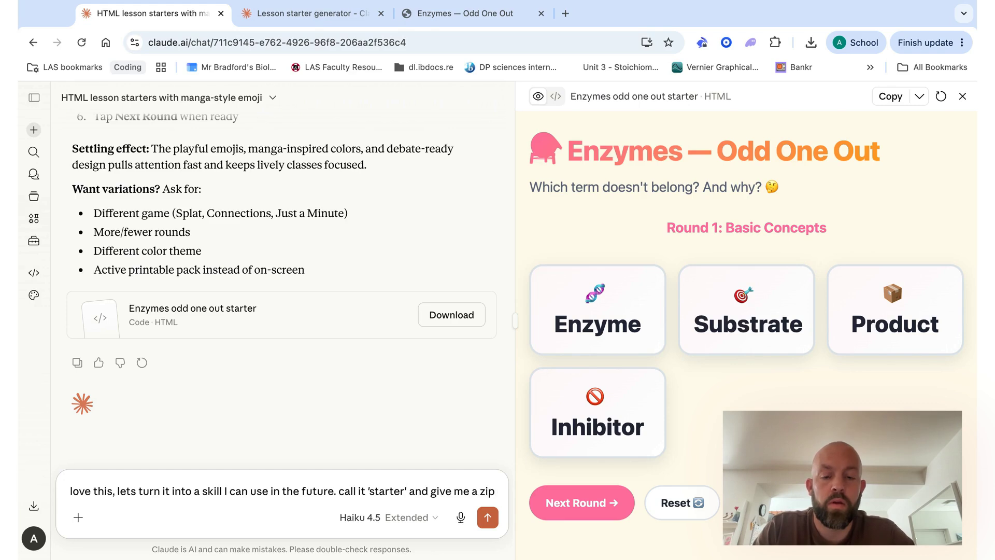
{"action": "type", "text": " file out"}
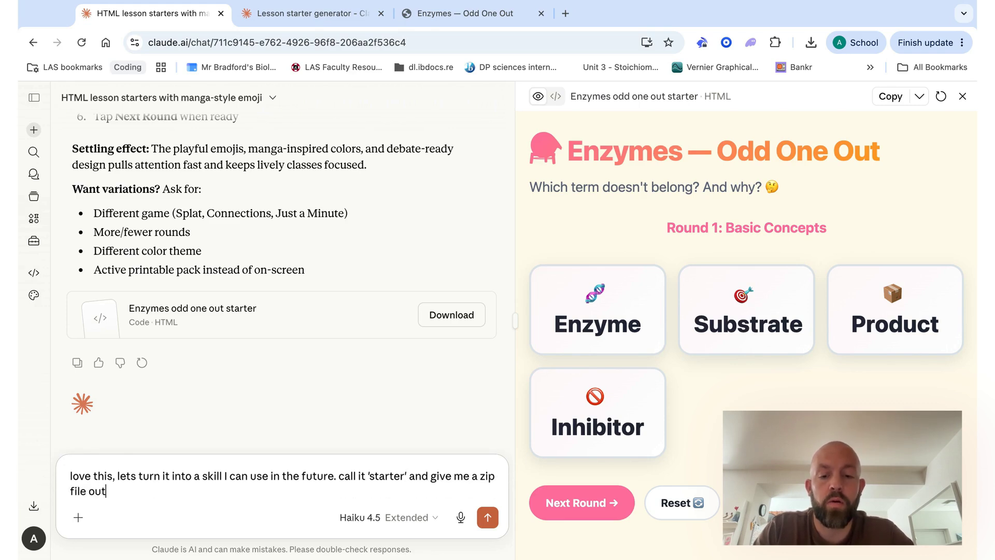
{"action": "type", "text": "put!"}
{"action": "key", "text": "Return"}
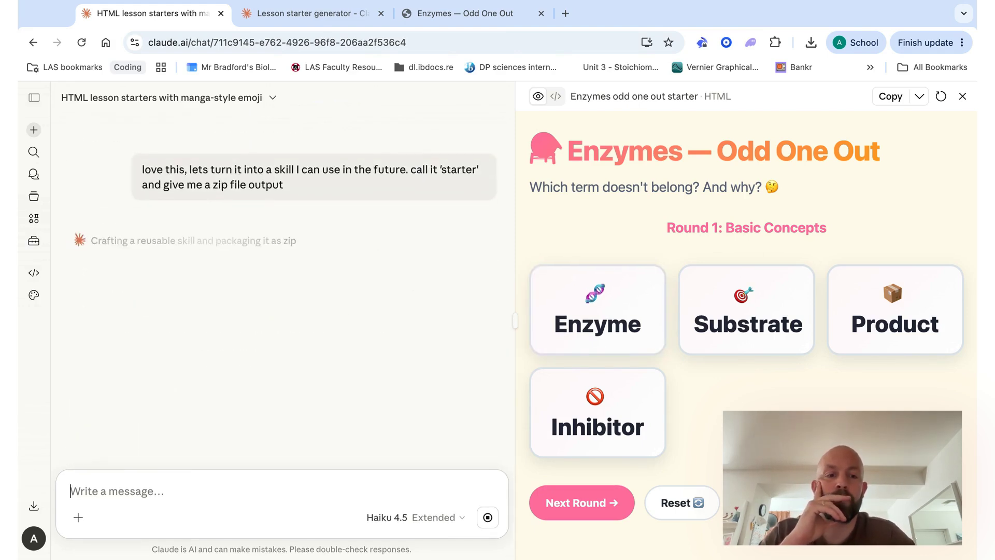
{"action": "left_click", "coordinate": [725, 281]}
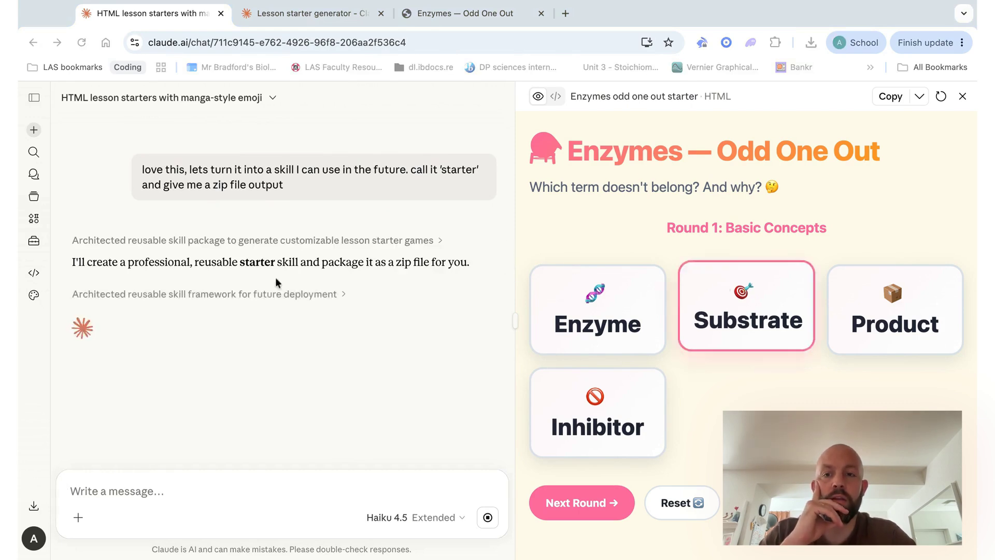
- Open the lesson-starter-generator skill from the personal skills in the other Claude tab's Customize area
{"action": "left_click", "coordinate": [294, 17]}
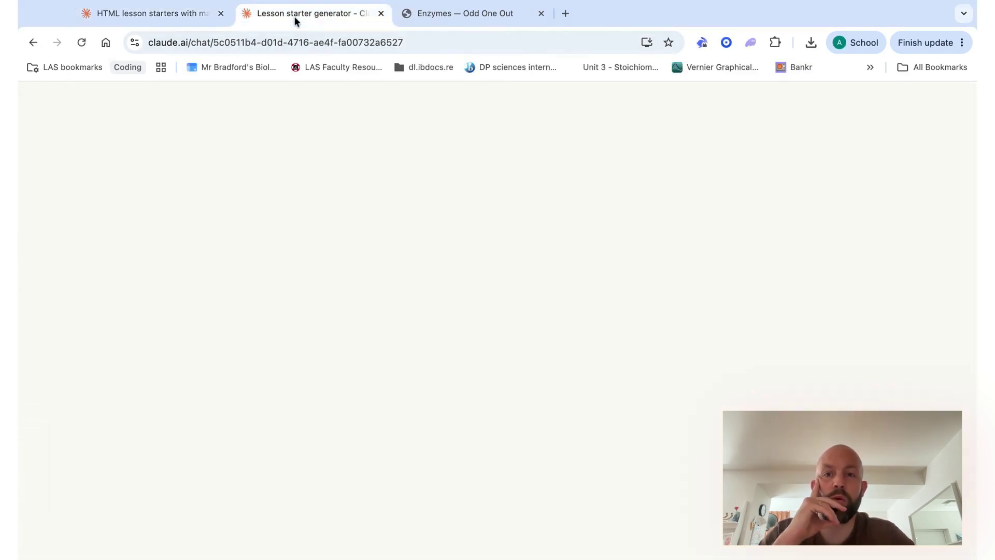
{"action": "left_click", "coordinate": [33, 242]}
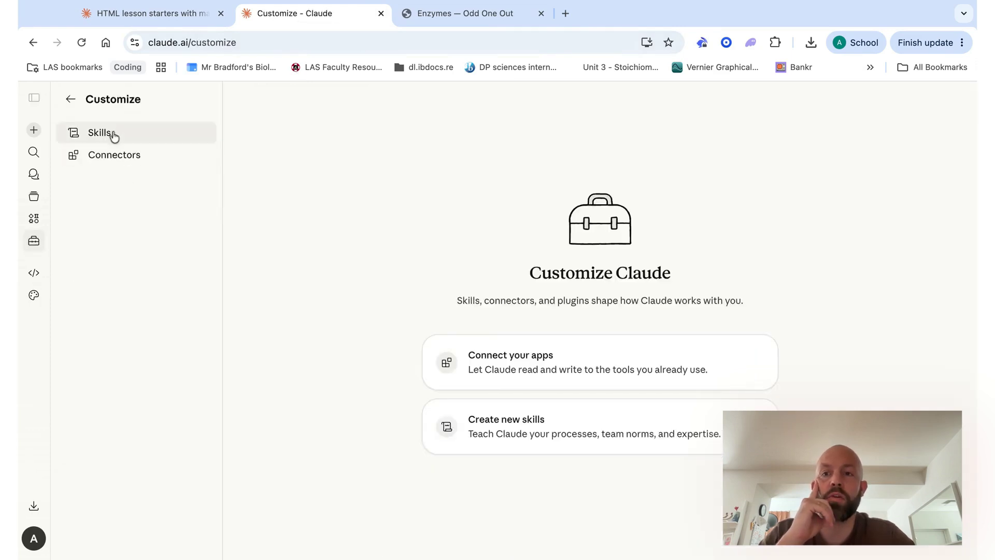
{"action": "left_click", "coordinate": [106, 136]}
{"action": "left_click", "coordinate": [296, 150]}
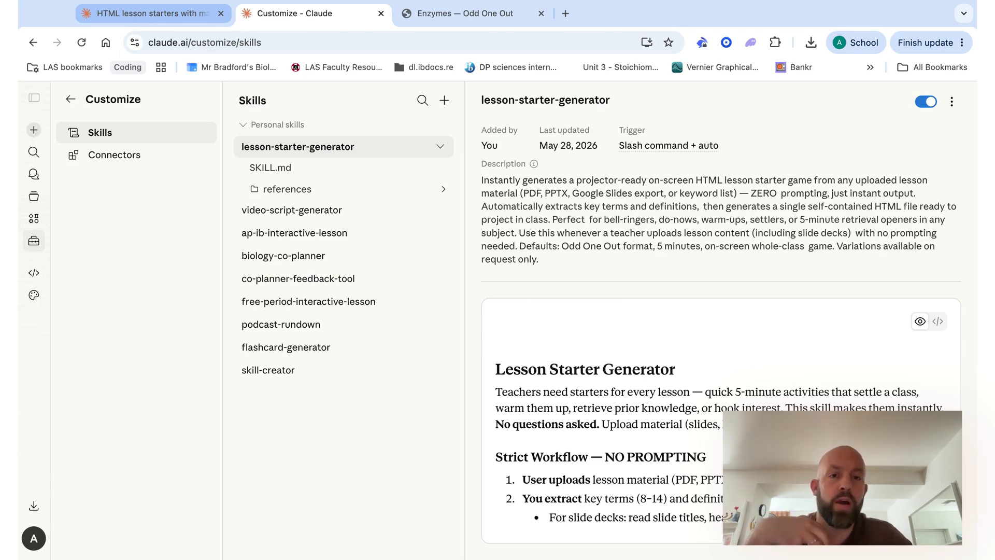
- Check the starter skill's generation in the chat, and inspect the lesson-starter-generator skill's files and available actions
{"action": "left_click", "coordinate": [158, 14]}
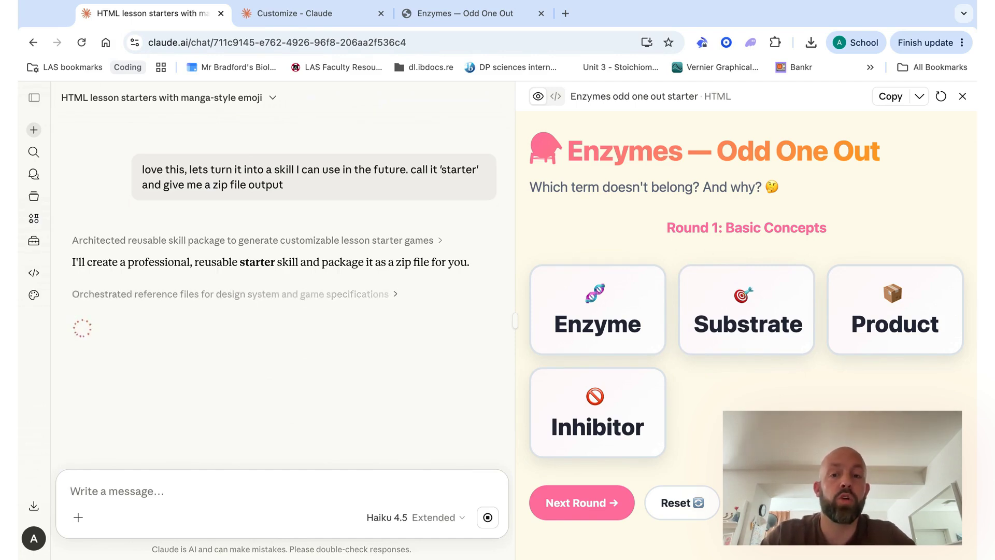
{"action": "left_click", "coordinate": [319, 18]}
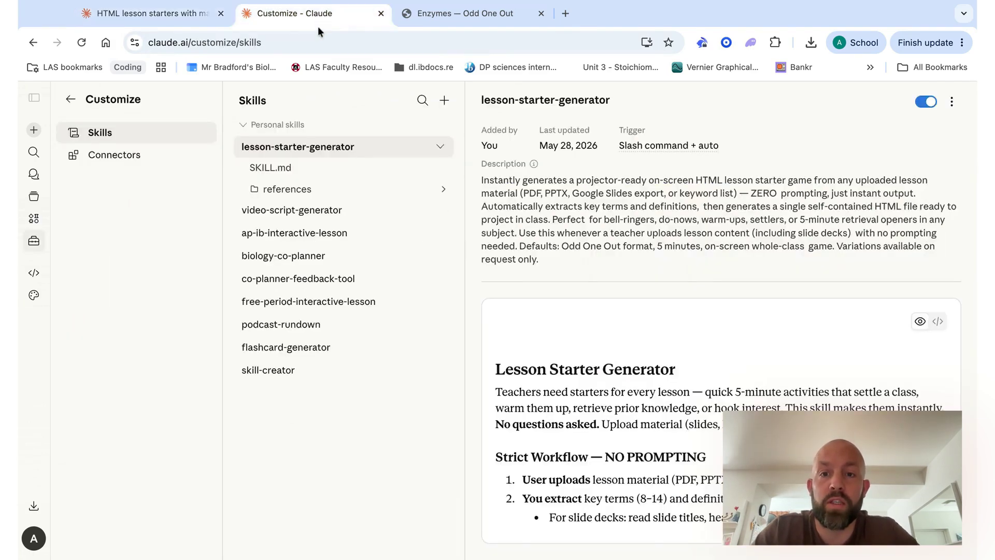
{"action": "left_click", "coordinate": [440, 149]}
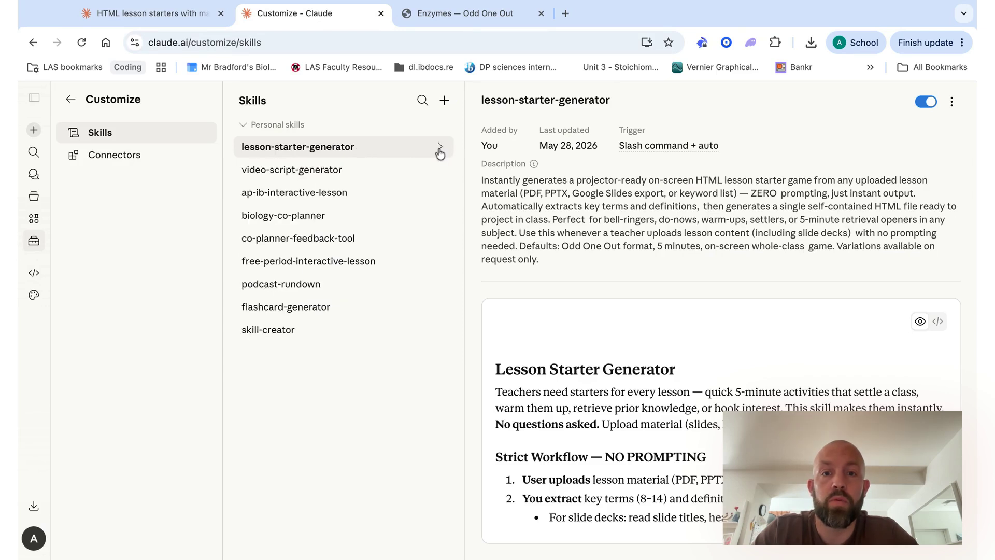
{"action": "left_click", "coordinate": [440, 151]}
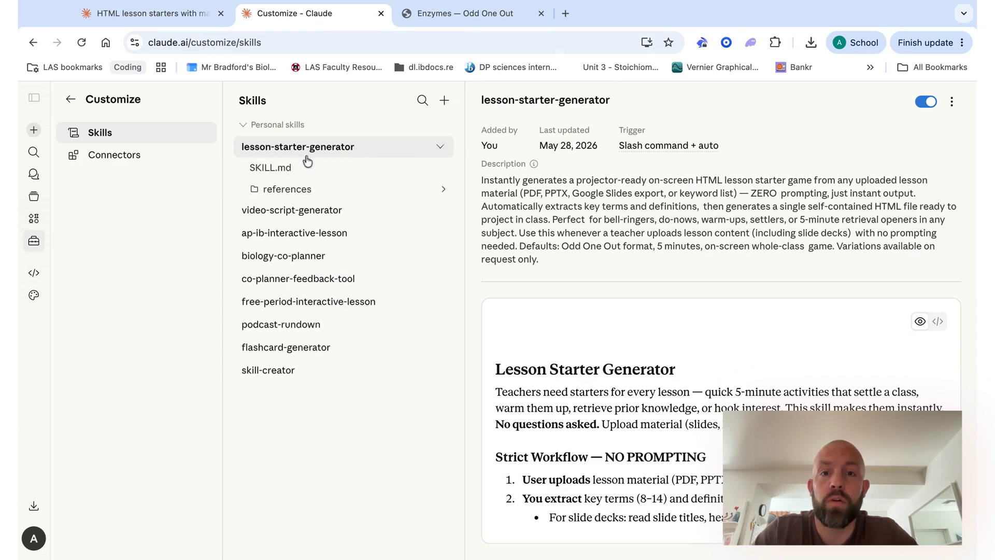
{"action": "double_click", "coordinate": [257, 154]}
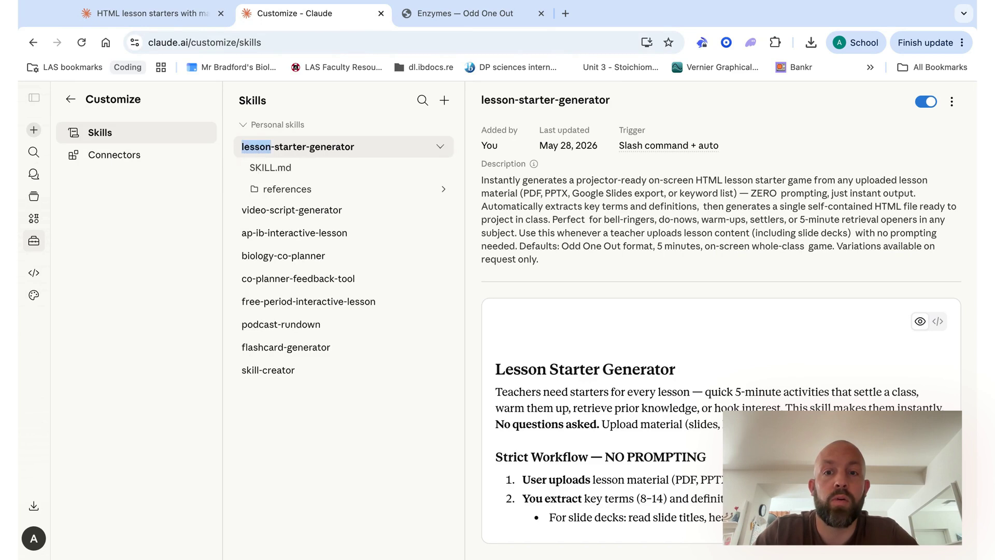
{"action": "left_click", "coordinate": [951, 102]}
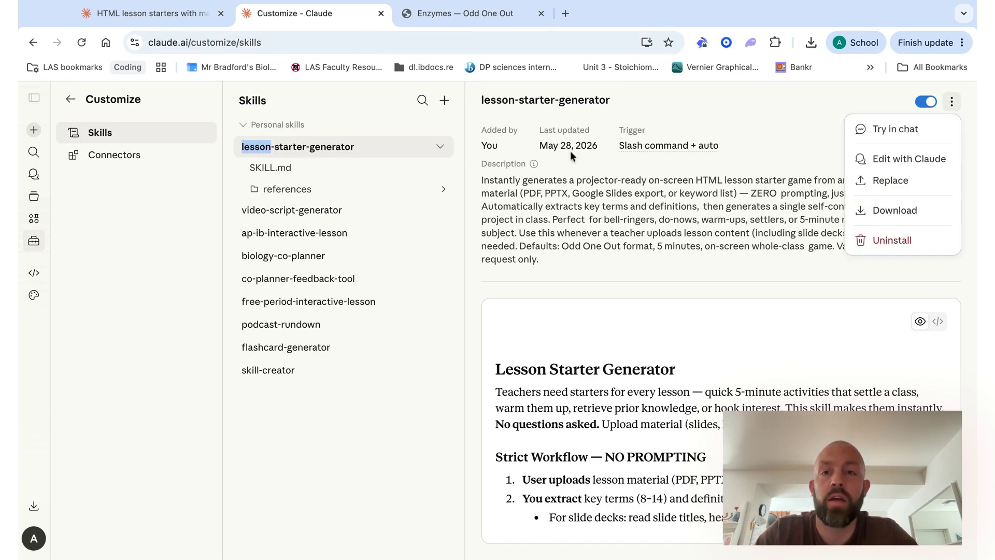
- Return to the lesson starter chat and read the zip contents, installation, first-use and variation instructions
{"action": "left_click", "coordinate": [198, 20]}
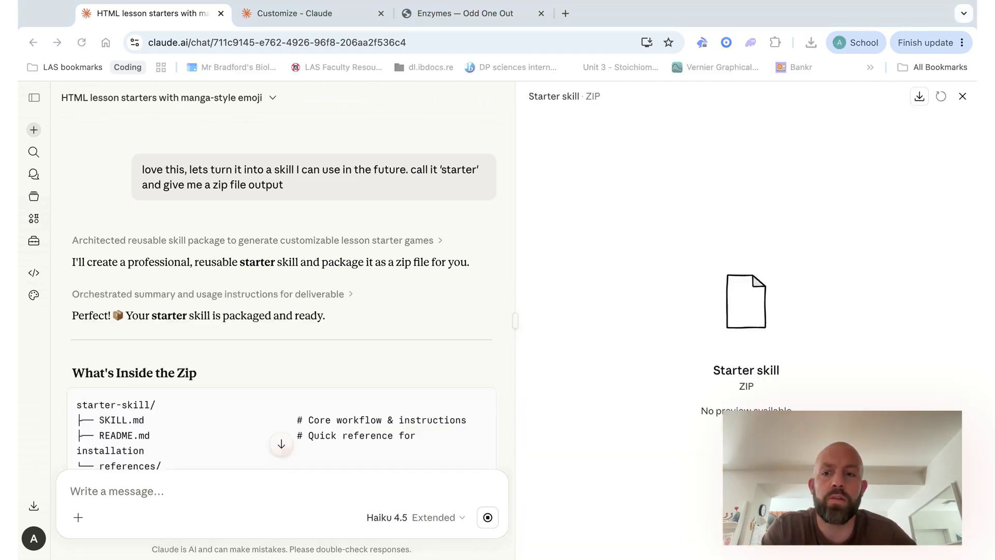
{"action": "scroll", "coordinate": [384, 337], "scroll_direction": "down", "scroll_amount": 3}
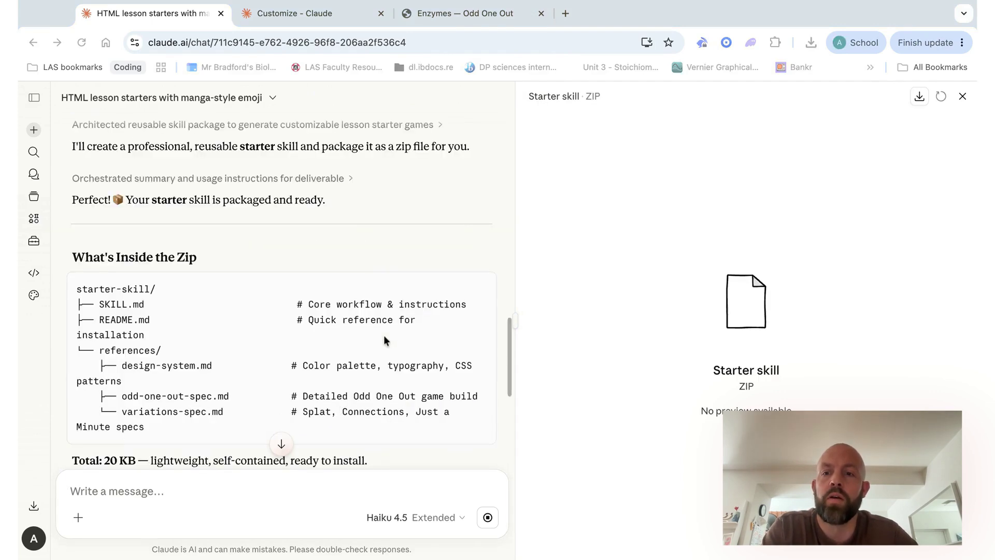
{"action": "scroll", "coordinate": [223, 229], "scroll_direction": "down", "scroll_amount": 5}
{"action": "scroll", "coordinate": [223, 227], "scroll_direction": "down", "scroll_amount": 4}
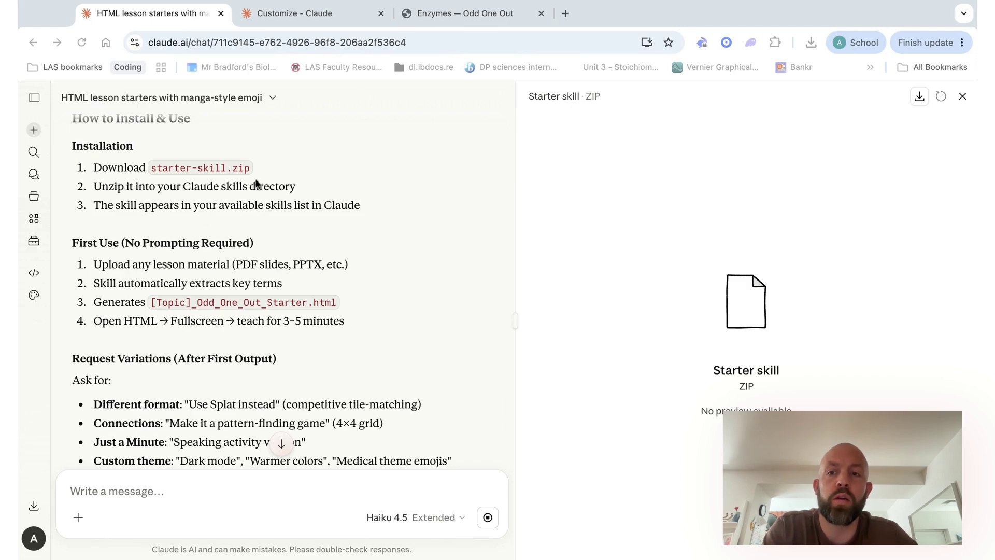
{"action": "scroll", "coordinate": [179, 191], "scroll_direction": "down", "scroll_amount": 1}
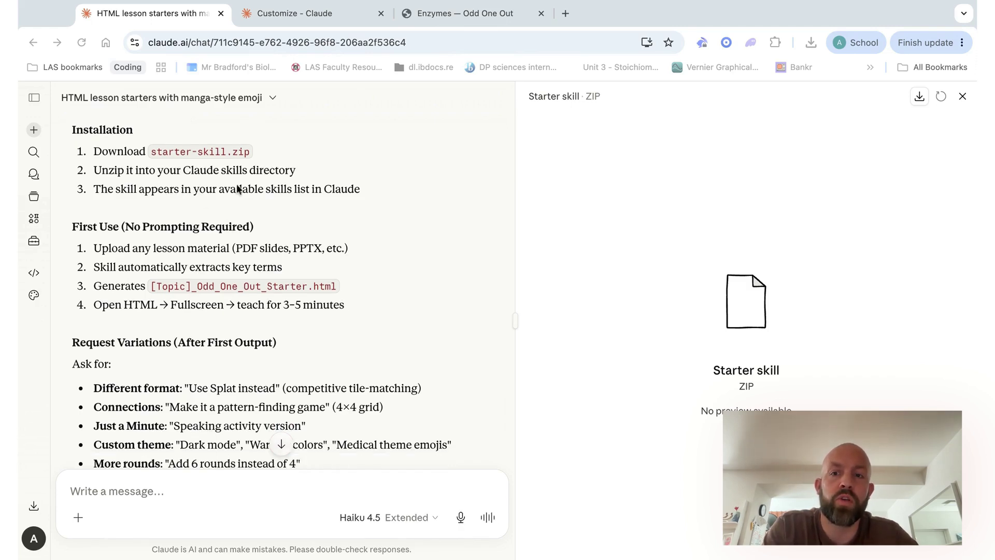
{"action": "scroll", "coordinate": [302, 186], "scroll_direction": "down", "scroll_amount": 3}
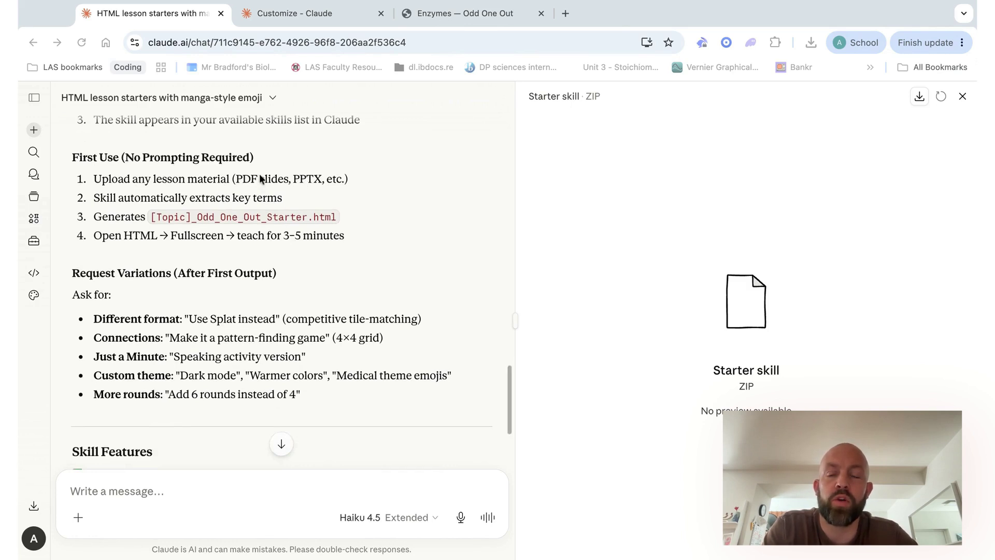
{"action": "scroll", "coordinate": [260, 178], "scroll_direction": "down", "scroll_amount": 2}
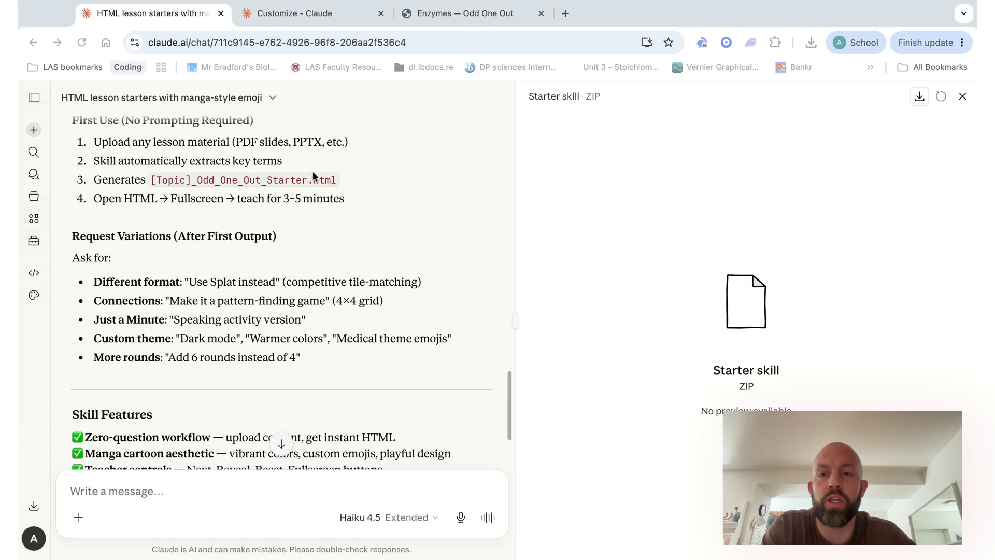
- Download the Starter skill ZIP from the end of the reply and open Claude's Customize page
{"action": "scroll", "coordinate": [344, 269], "scroll_direction": "down", "scroll_amount": 10}
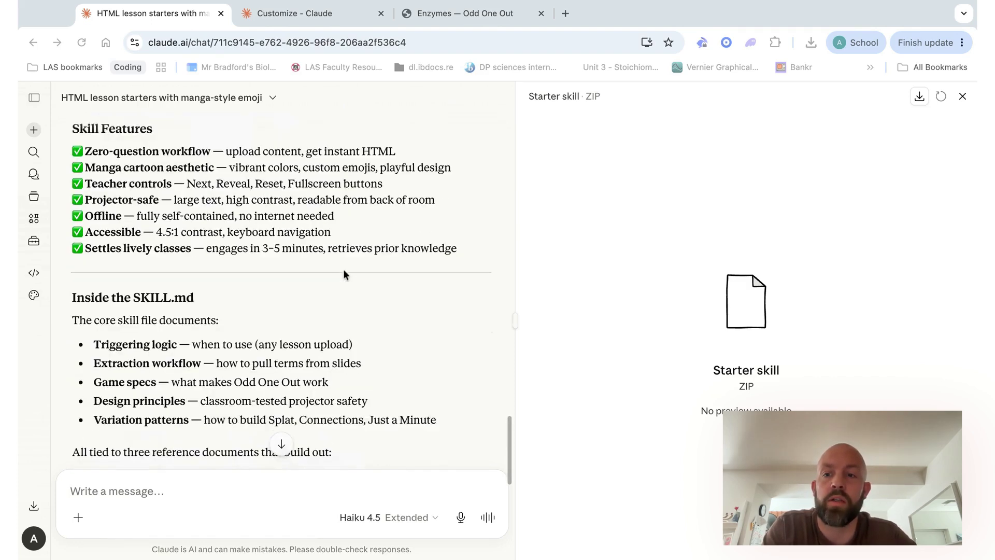
{"action": "scroll", "coordinate": [343, 269], "scroll_direction": "down", "scroll_amount": 6}
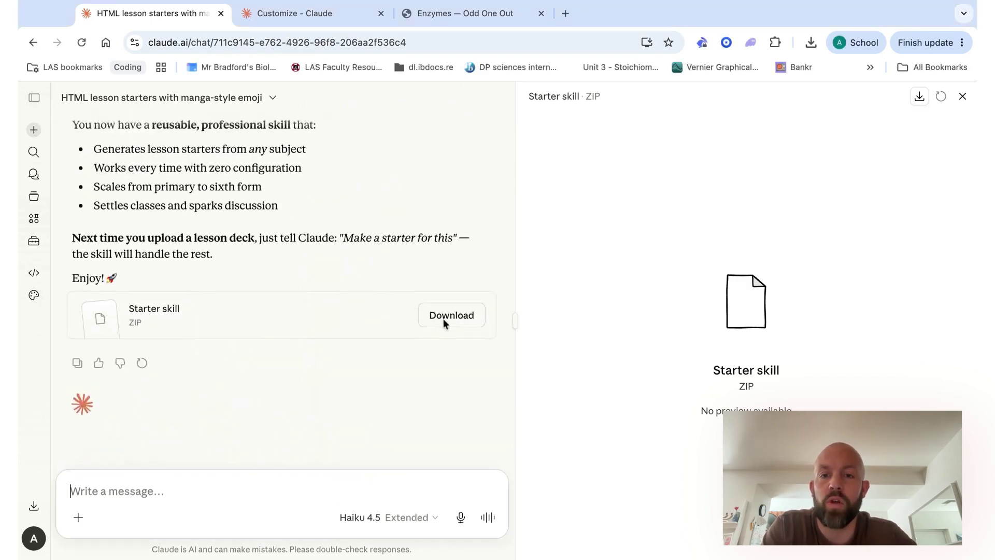
{"action": "left_click", "coordinate": [443, 318]}
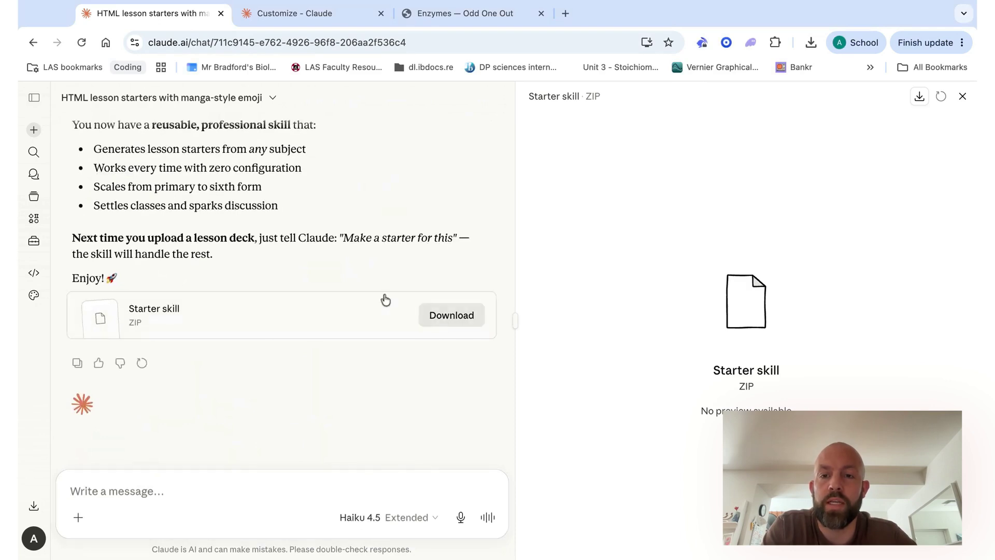
{"action": "left_click", "coordinate": [34, 242]}
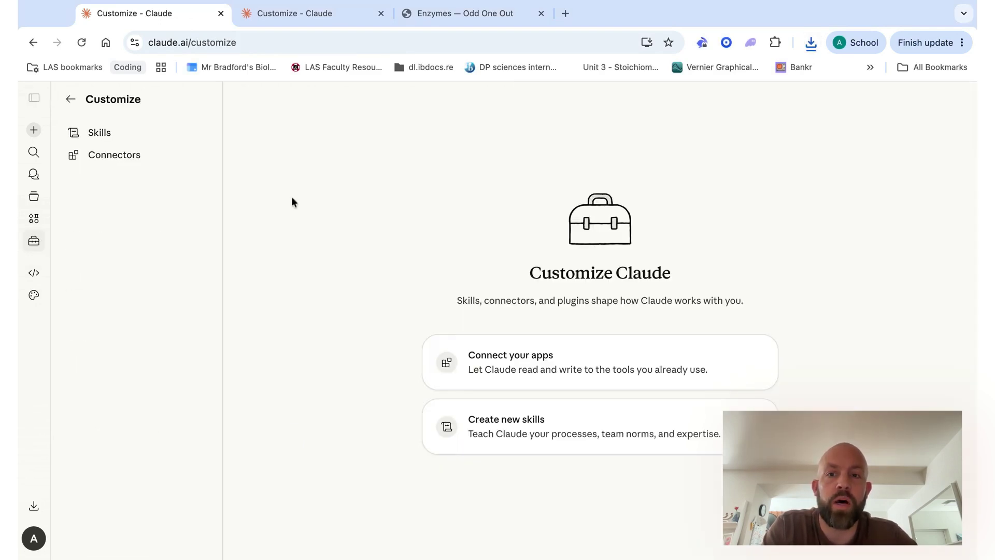
- Upload the downloaded Starter skill ZIP as a new skill in Claude's personal skills
{"action": "left_click", "coordinate": [128, 130]}
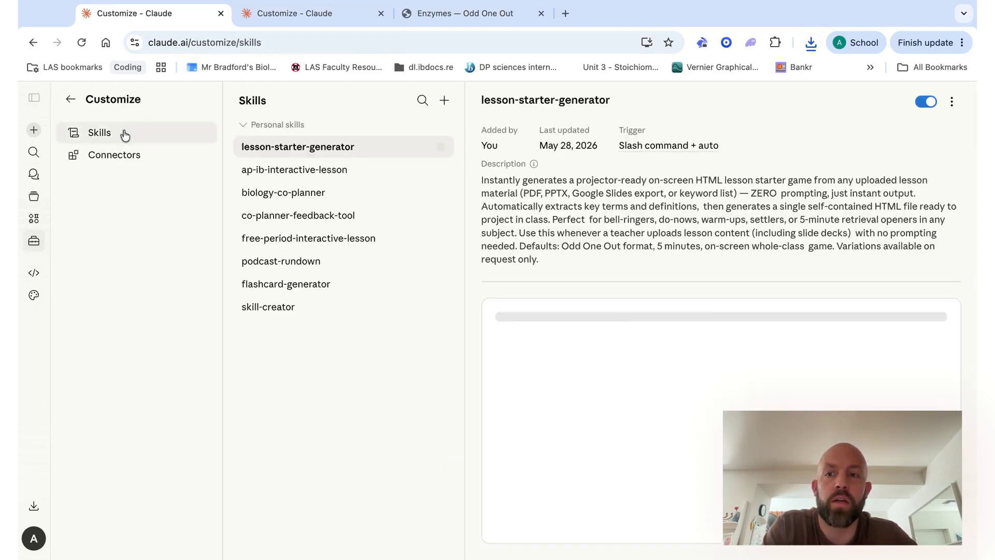
{"action": "left_click", "coordinate": [446, 102]}
{"action": "mouse_move", "coordinate": [434, 150]}
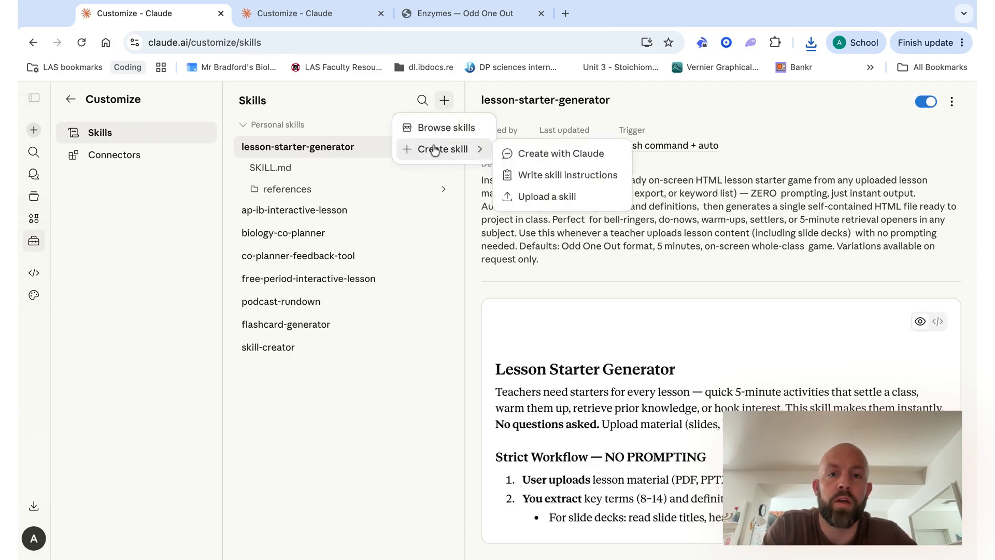
{"action": "left_click", "coordinate": [542, 196]}
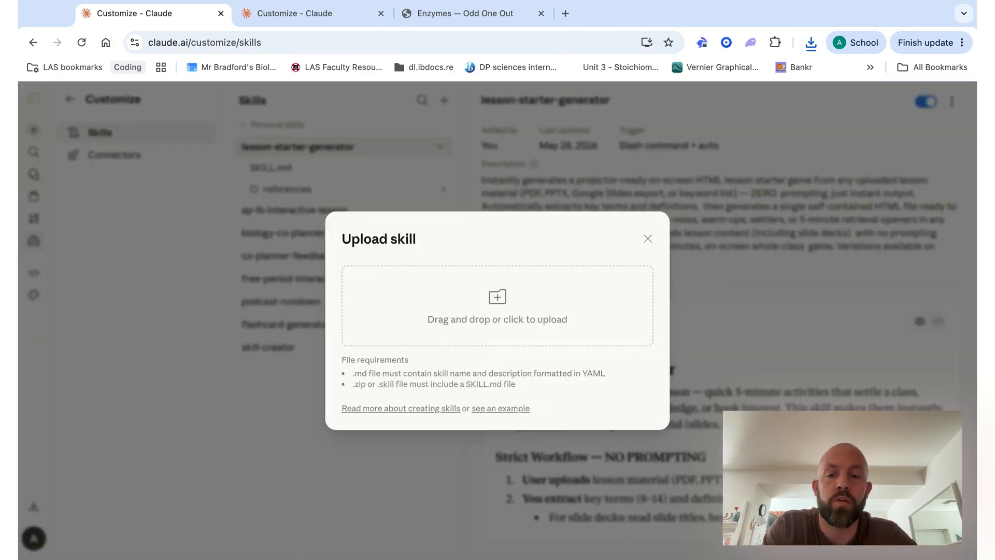
{"action": "left_click", "coordinate": [302, 559]}
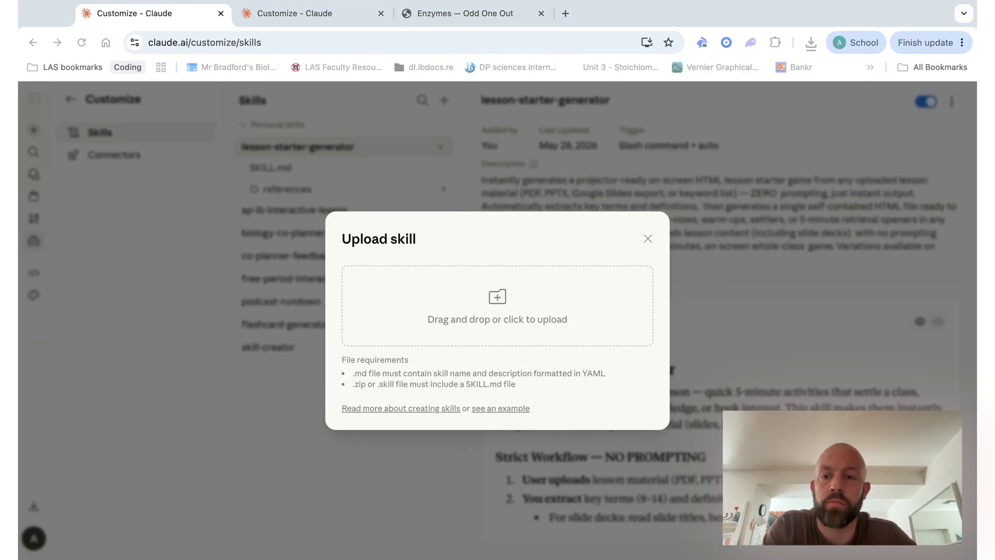
{"action": "left_click_drag", "start_coordinate": [303, 559], "coordinate": [518, 317]}
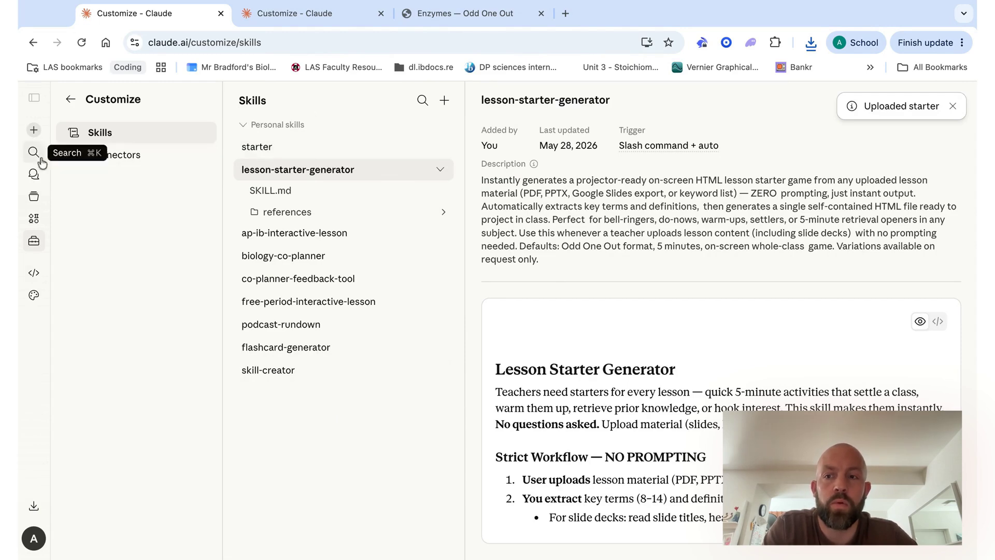
- Start a new chat and insert the /starter skill command into the message
{"action": "left_click", "coordinate": [33, 131]}
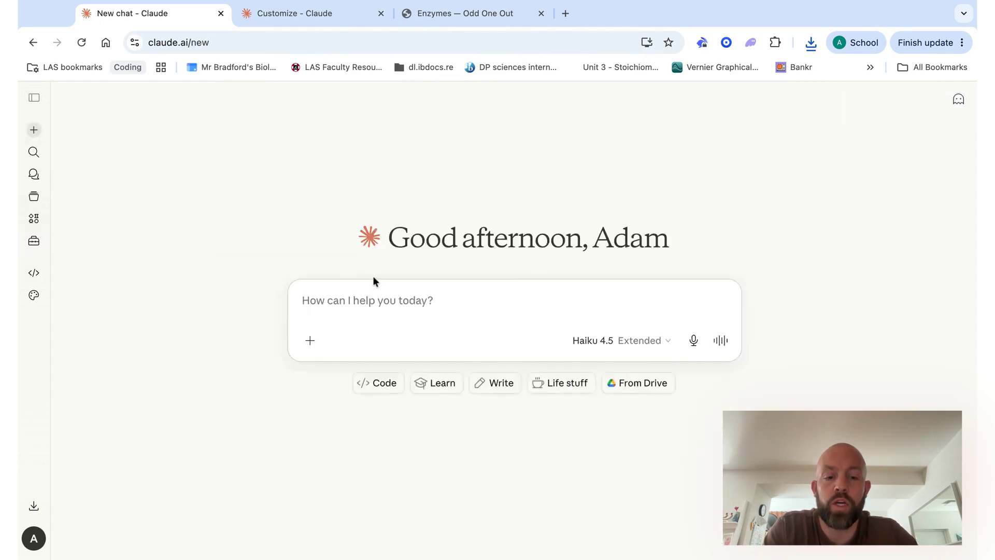
{"action": "type", "text": "/sta"}
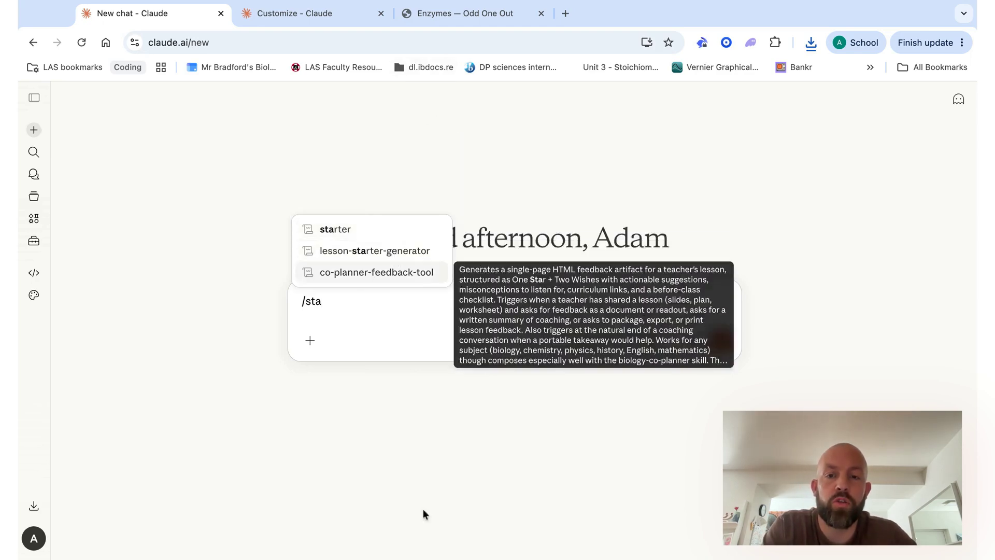
{"action": "left_click", "coordinate": [363, 232]}
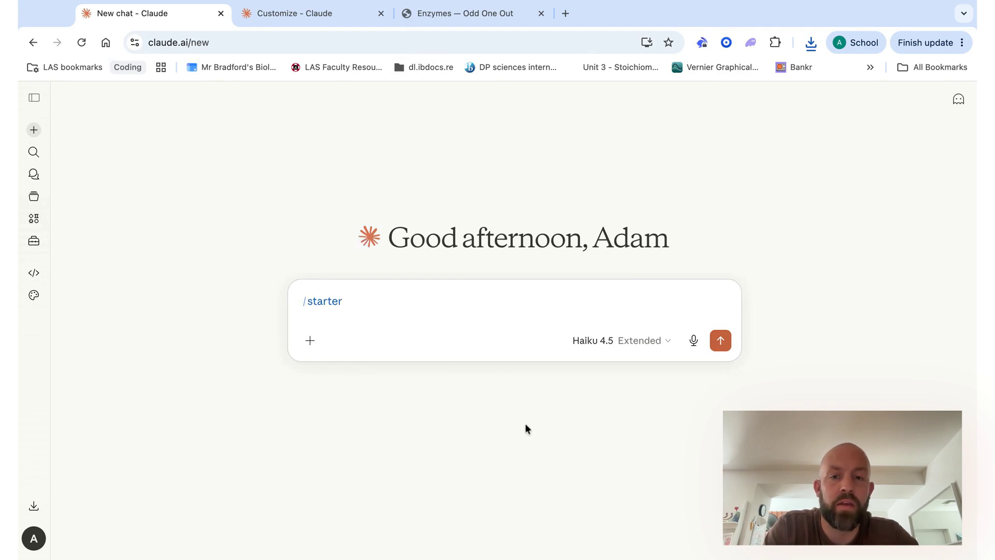